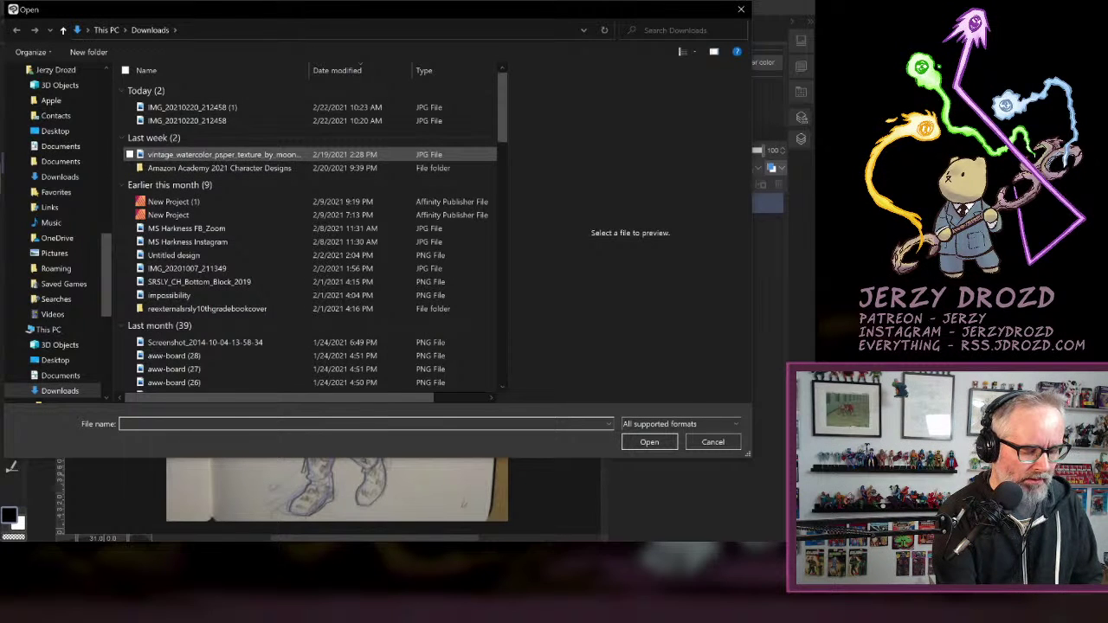
Open the "myan city inks" file from the Baron Von Bear comics folder.
left_click_drag(107, 247, 110, 159)
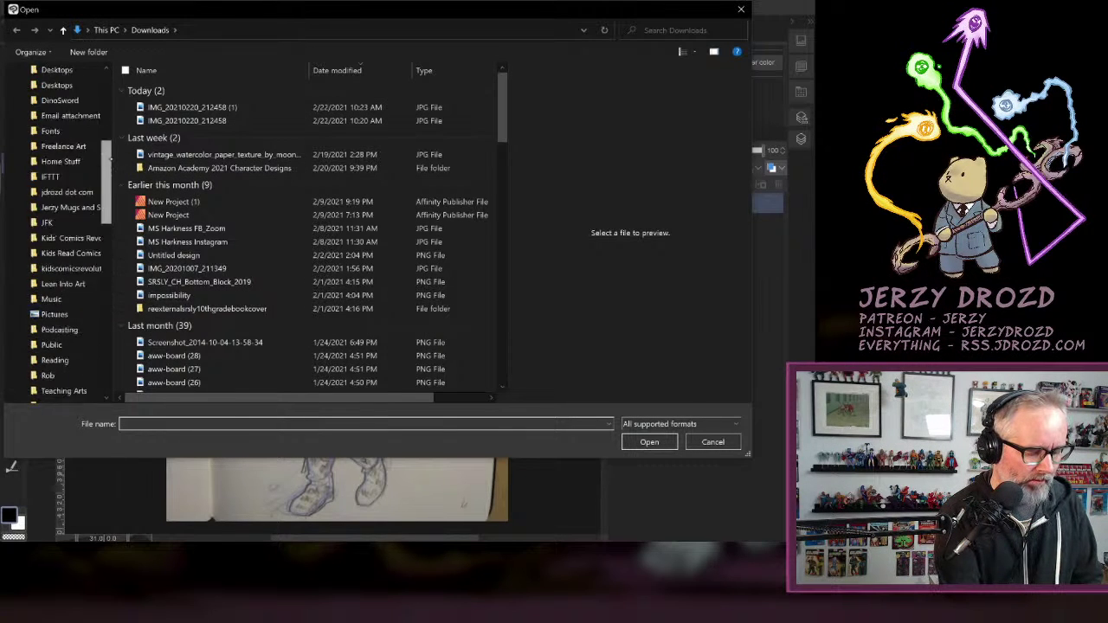
scroll(86, 159, "up", 5)
left_click(65, 159)
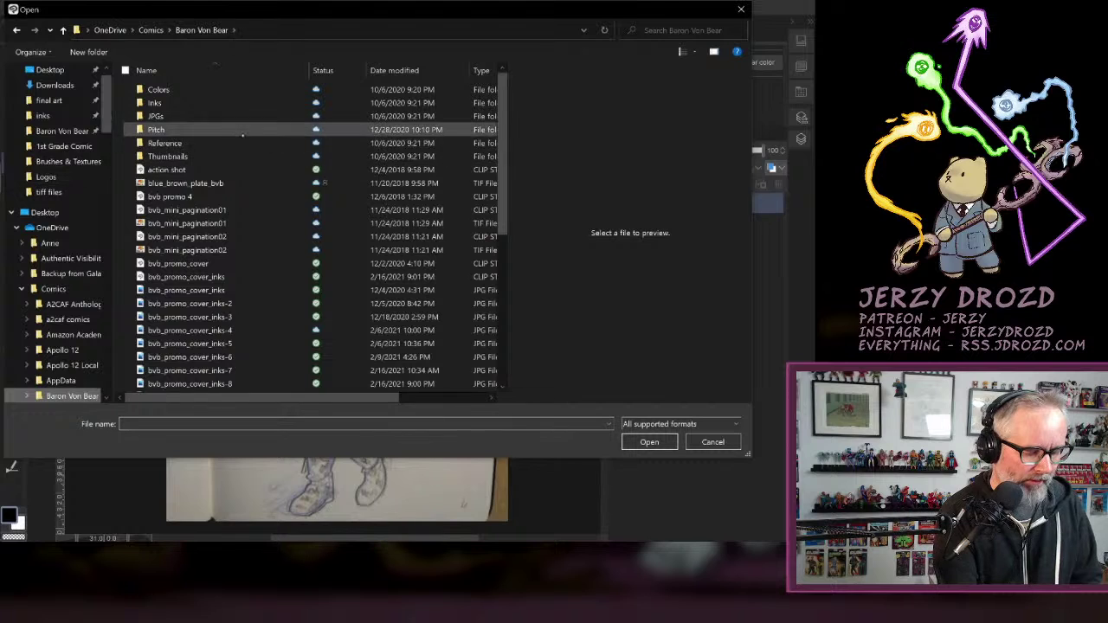
scroll(503, 260, "down", 3)
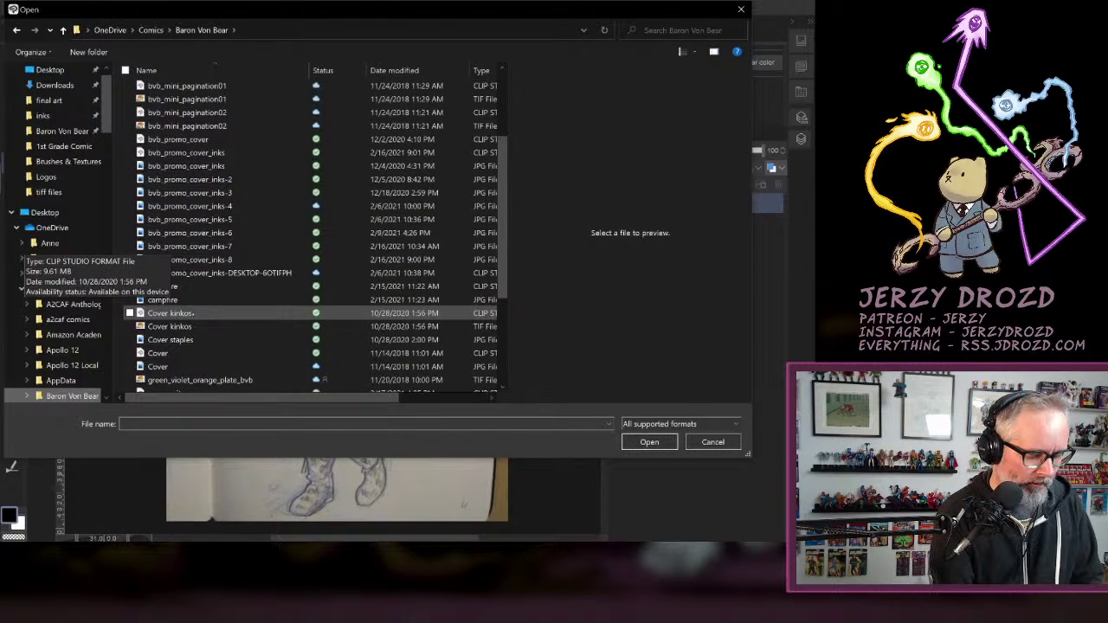
scroll(220, 316, "down", 3)
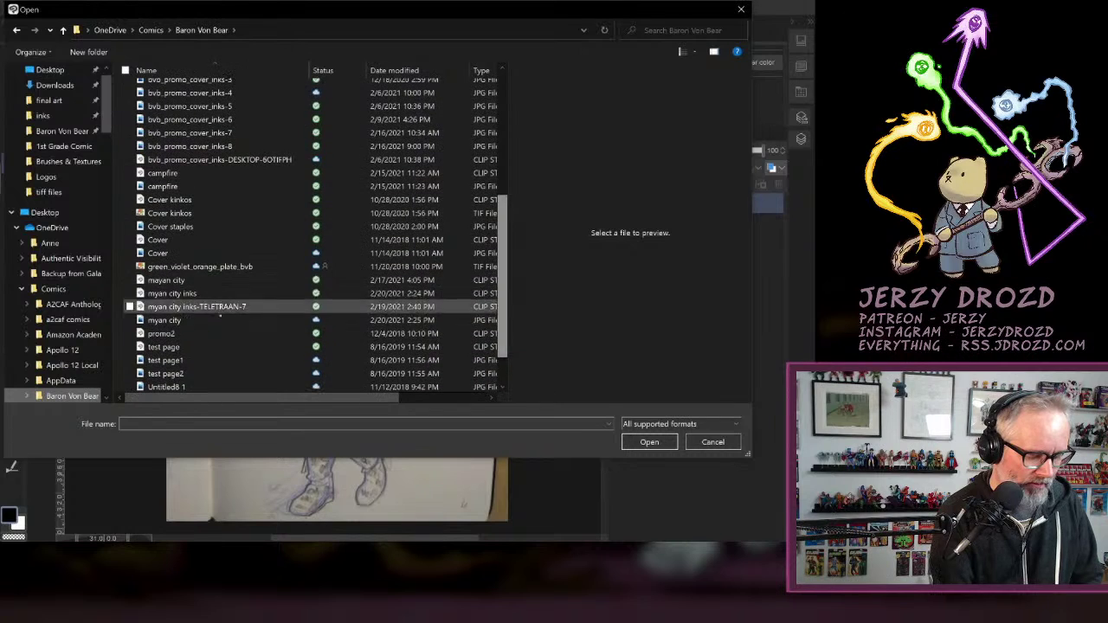
left_click(181, 293)
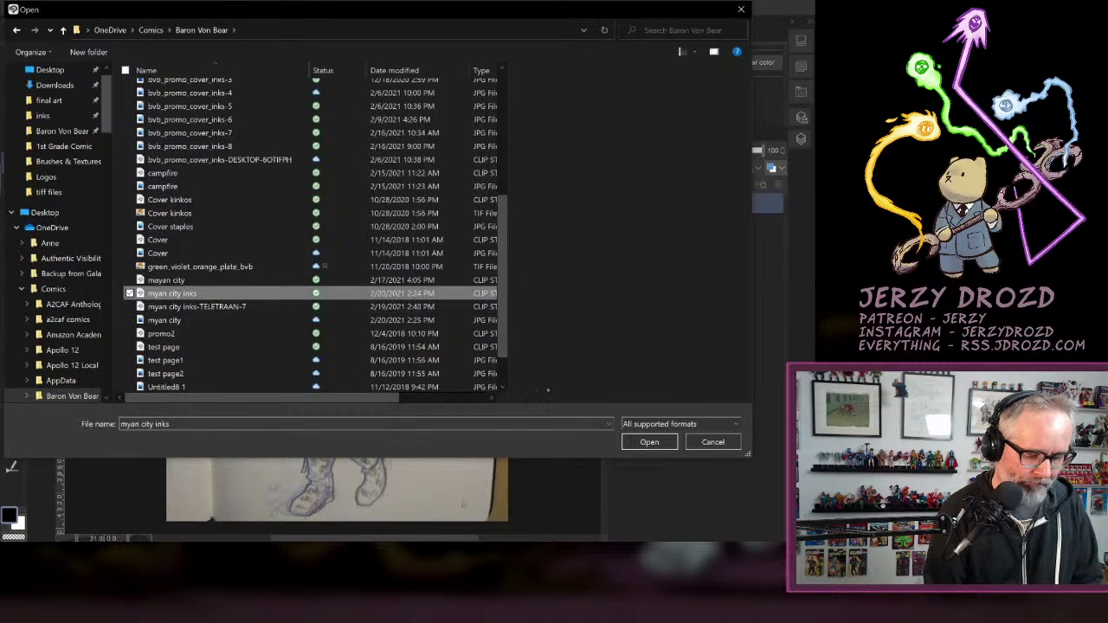
left_click(649, 441)
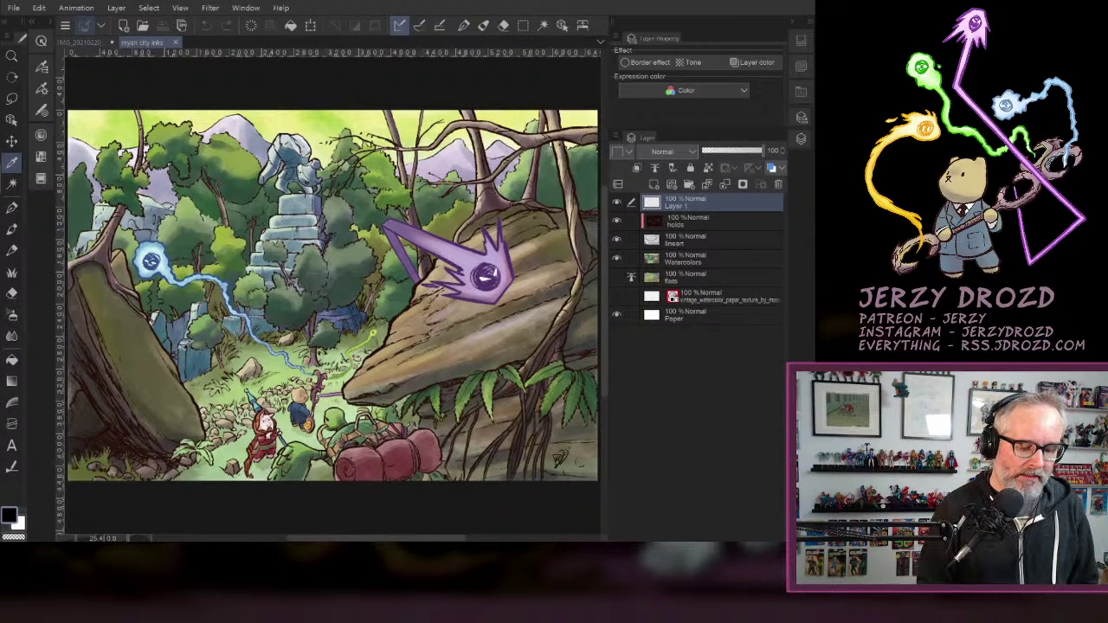
Examine the watercolor swatch chart in the Sub View at a larger size, and hide it to view the whole jungle illustration.
left_click(801, 41)
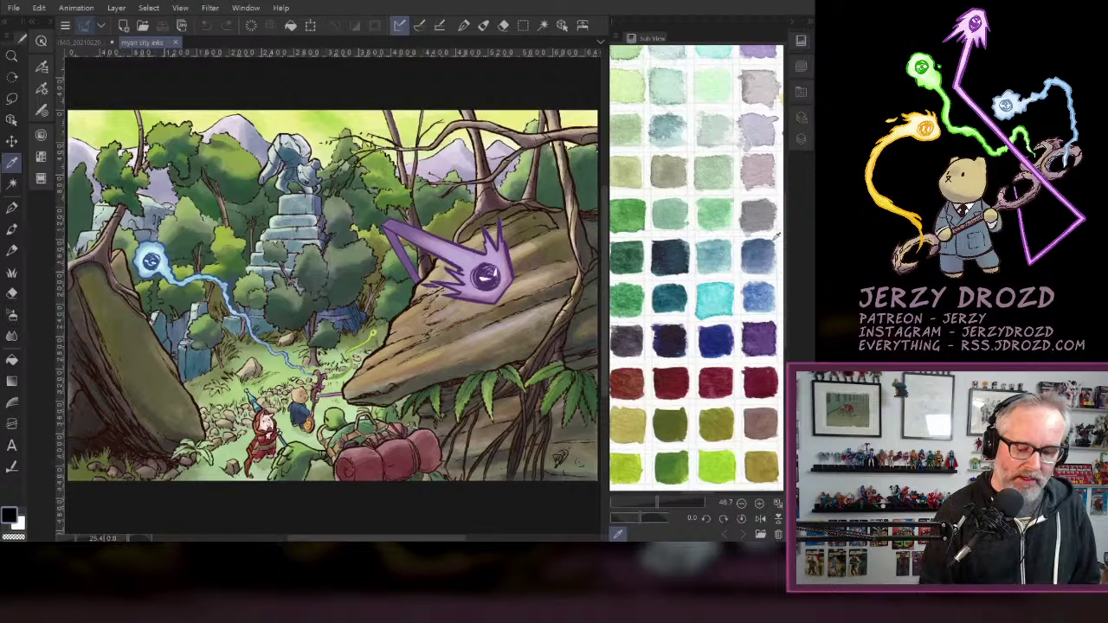
scroll(775, 235, "down", 3)
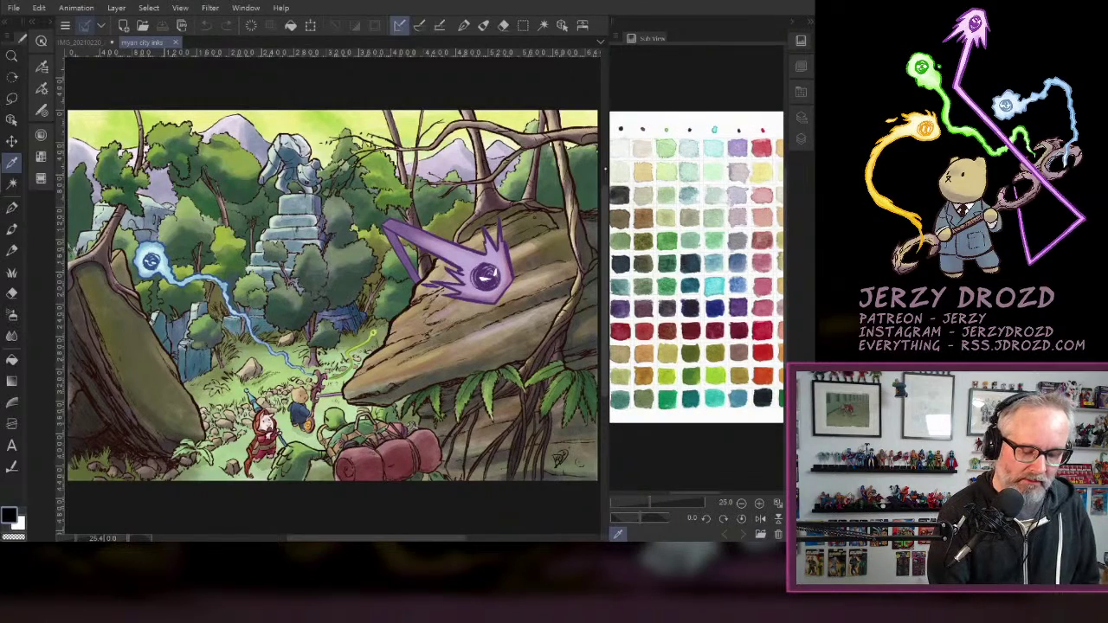
left_click_drag(605, 171, 469, 147)
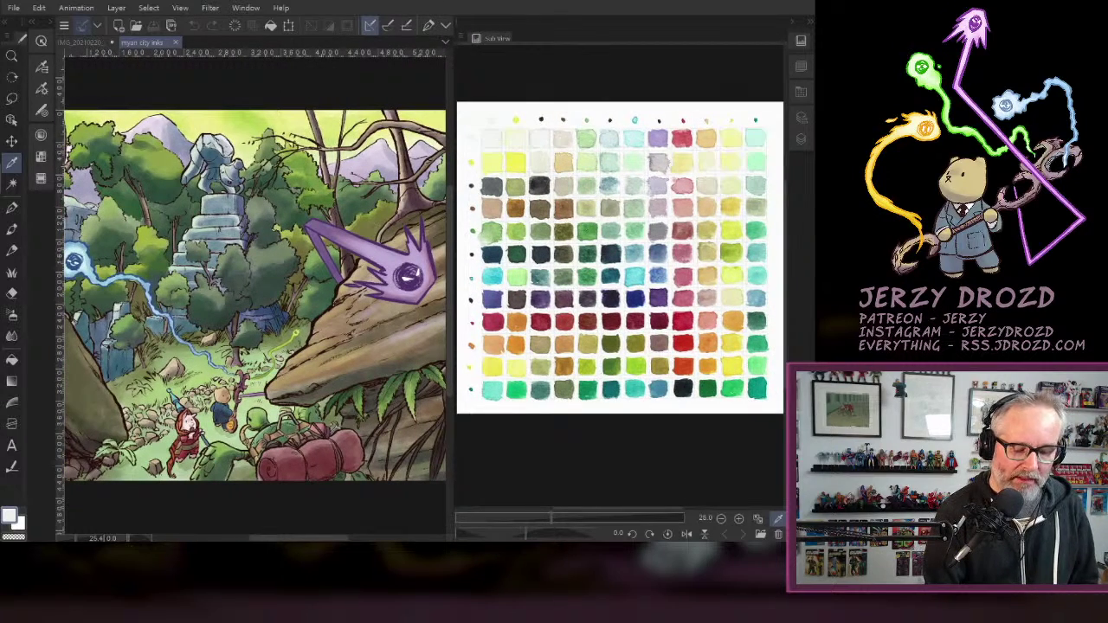
scroll(542, 277, "up", 1)
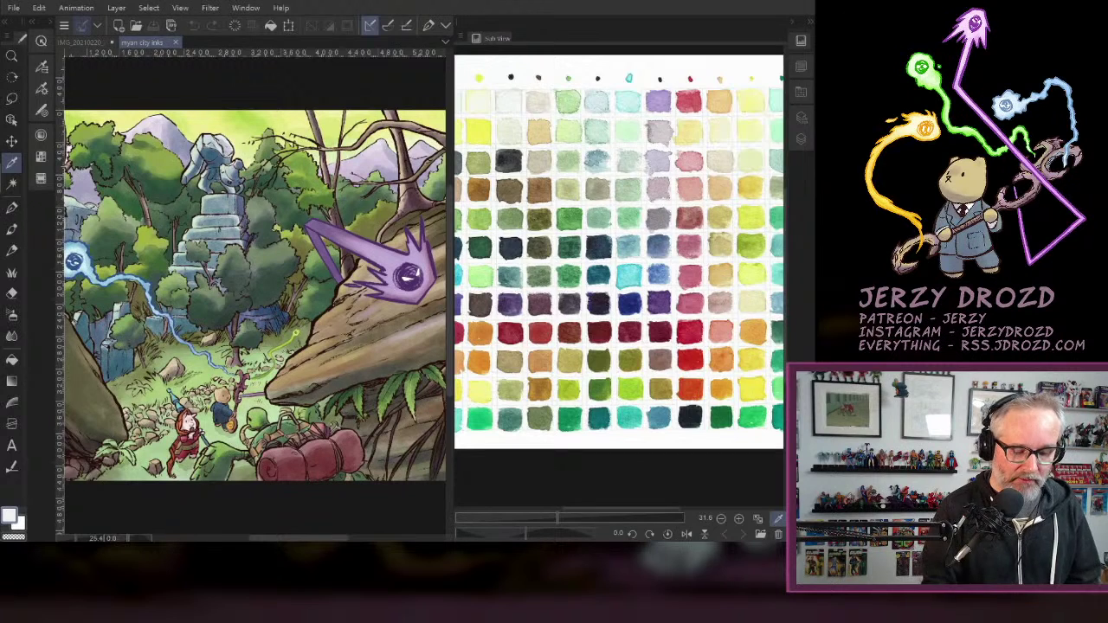
scroll(619, 260, "down", 1)
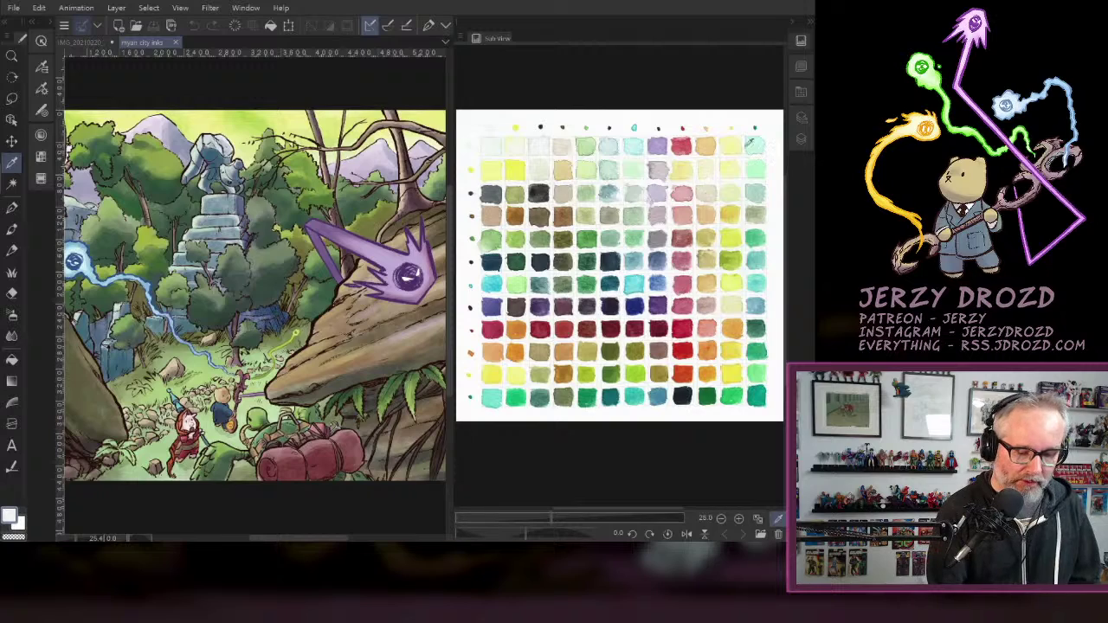
left_click(801, 39)
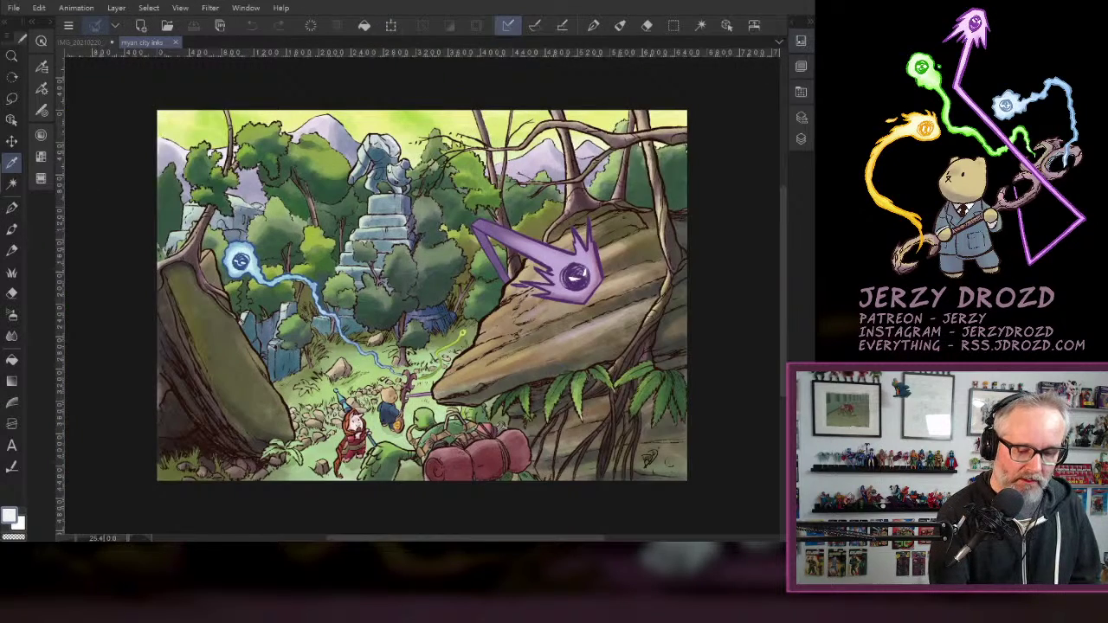
left_click(801, 41)
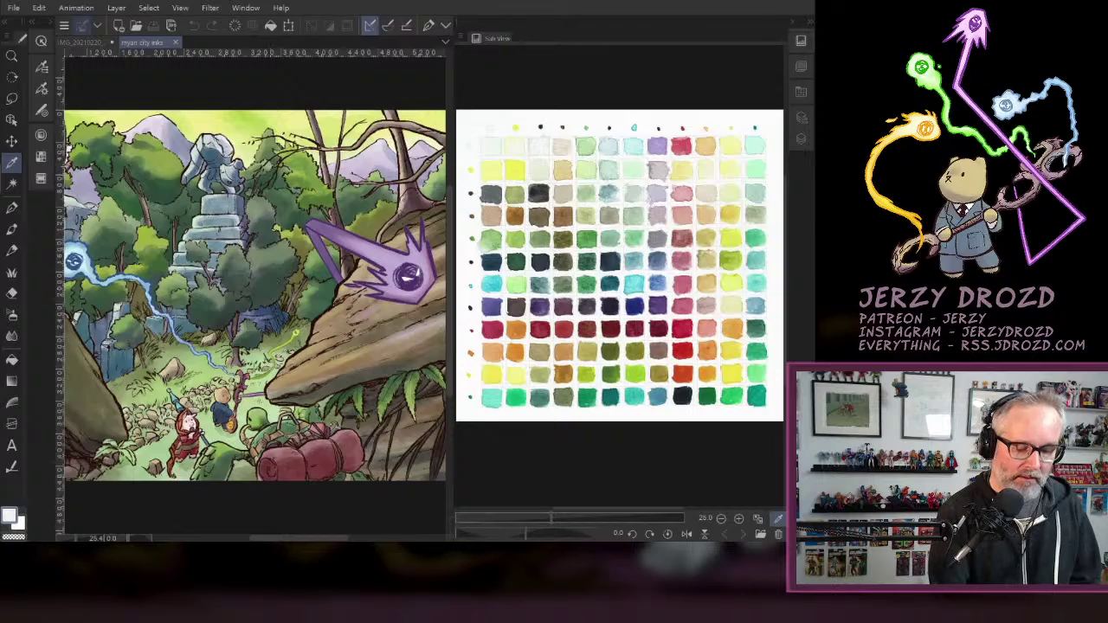
left_click(801, 41)
scroll(483, 332, "up", 2)
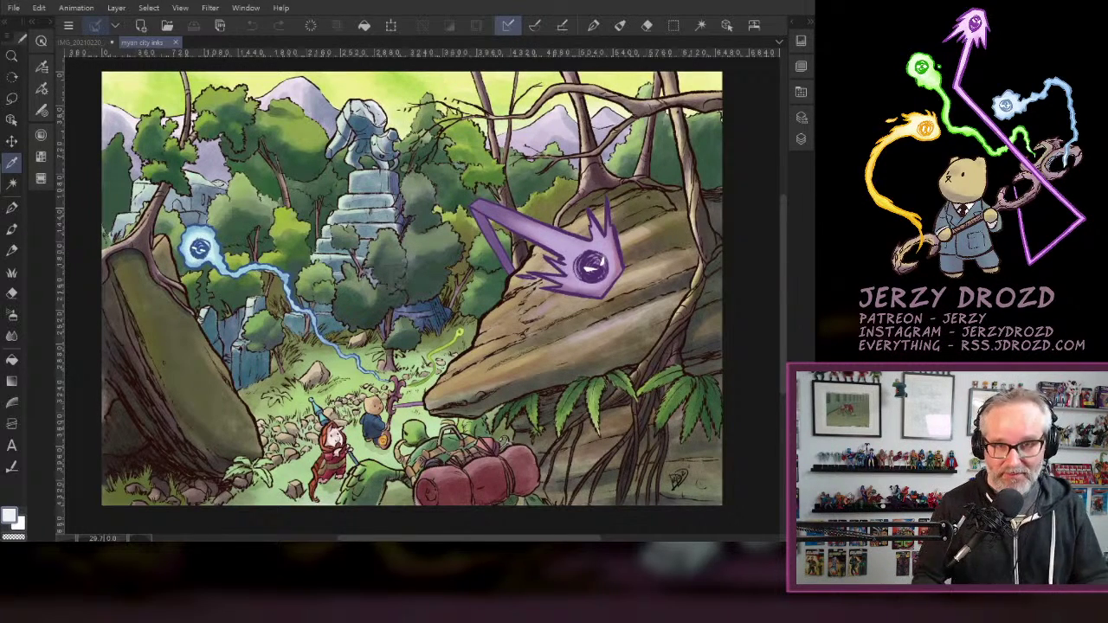
Return to the pencil character sketch image and choose the Dry Dolan pen as the drawing tool.
left_click(82, 43)
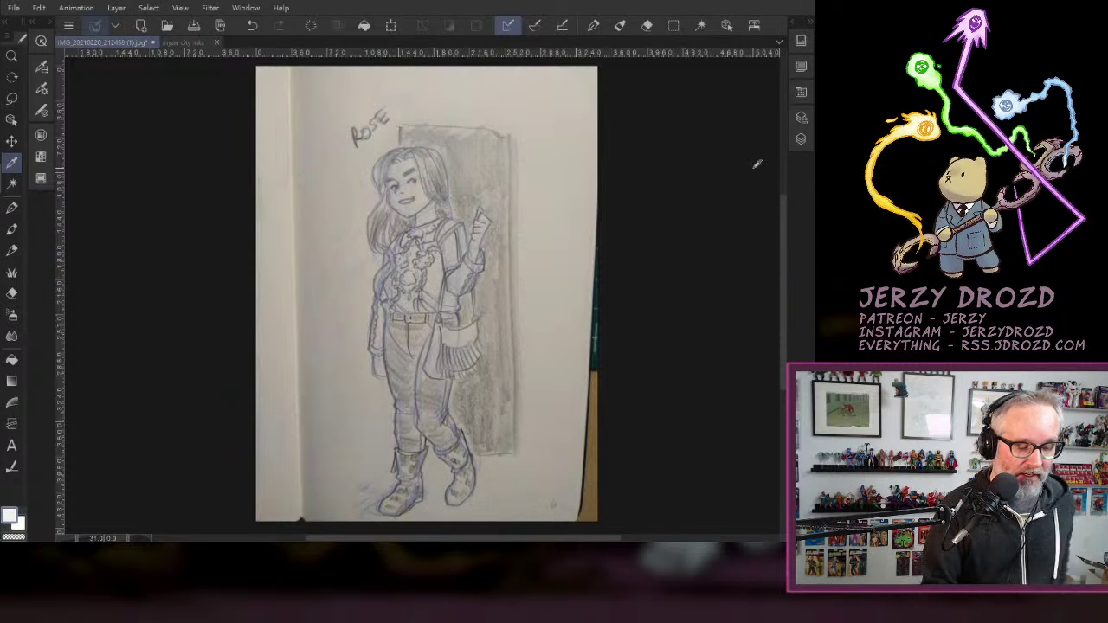
left_click(12, 208)
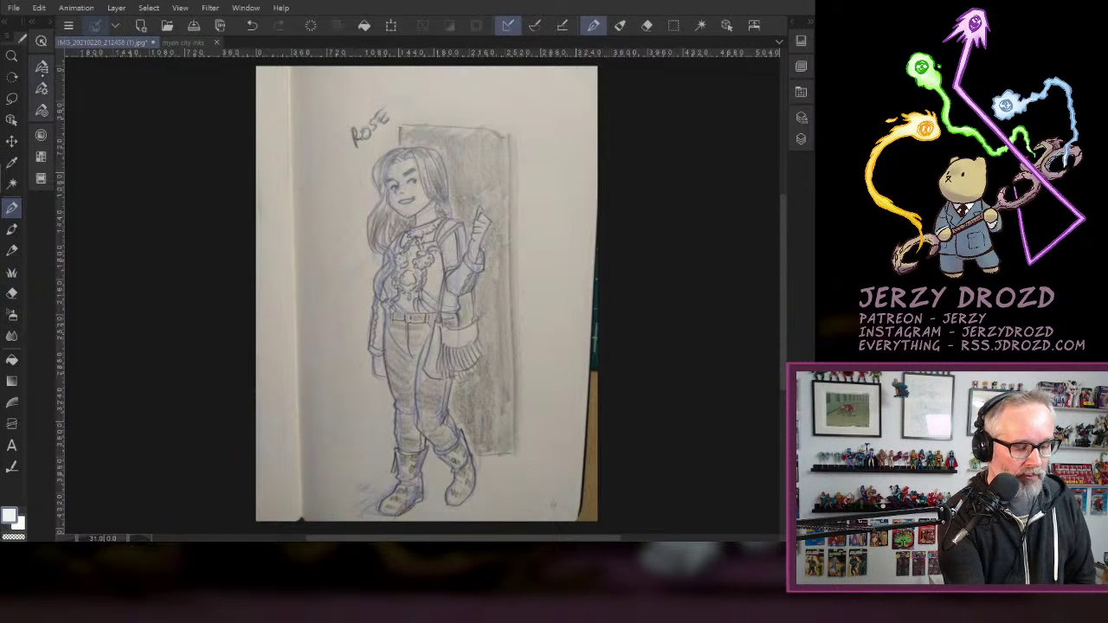
left_click(41, 88)
left_click(123, 102)
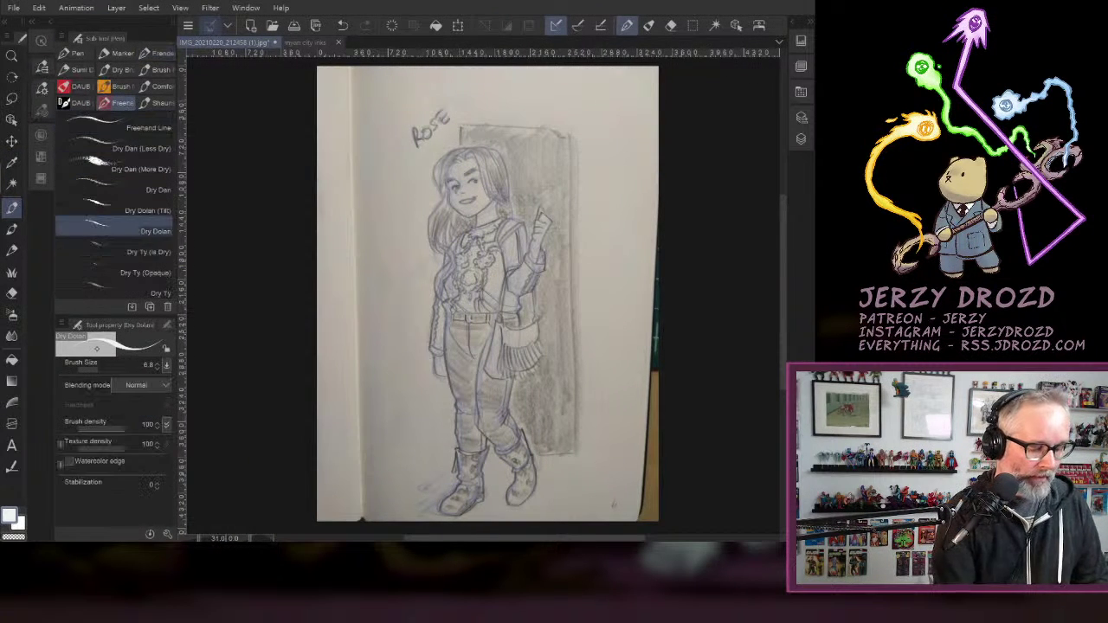
left_click(130, 230)
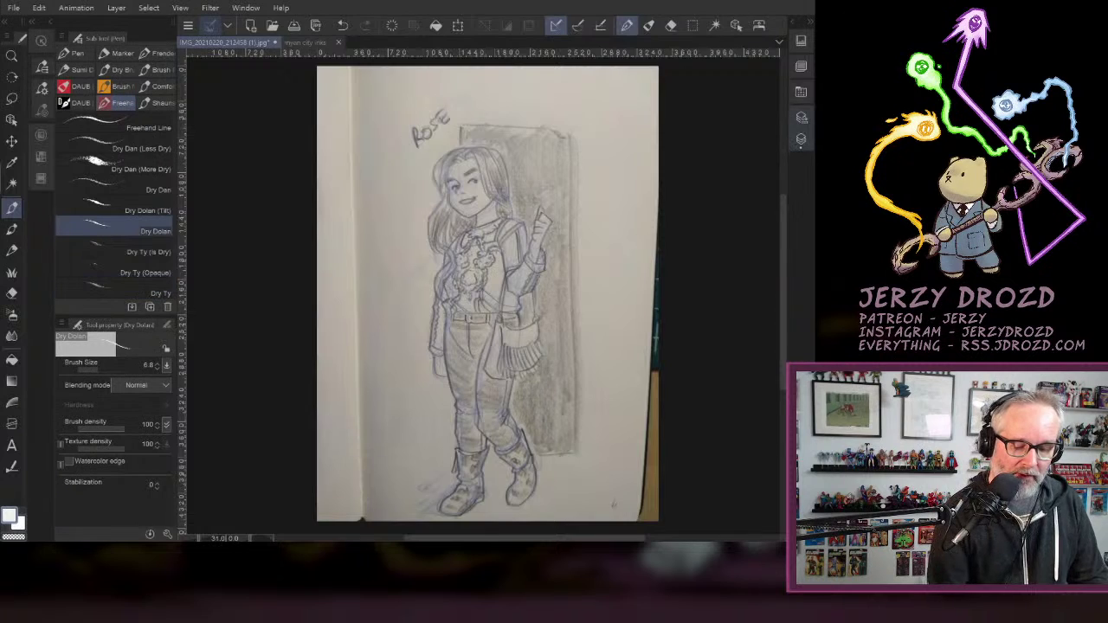
Display the layer list and layer properties, and narrow them to leave more room for the sketch canvas.
left_click(801, 138)
left_click_drag(451, 277, 529, 267)
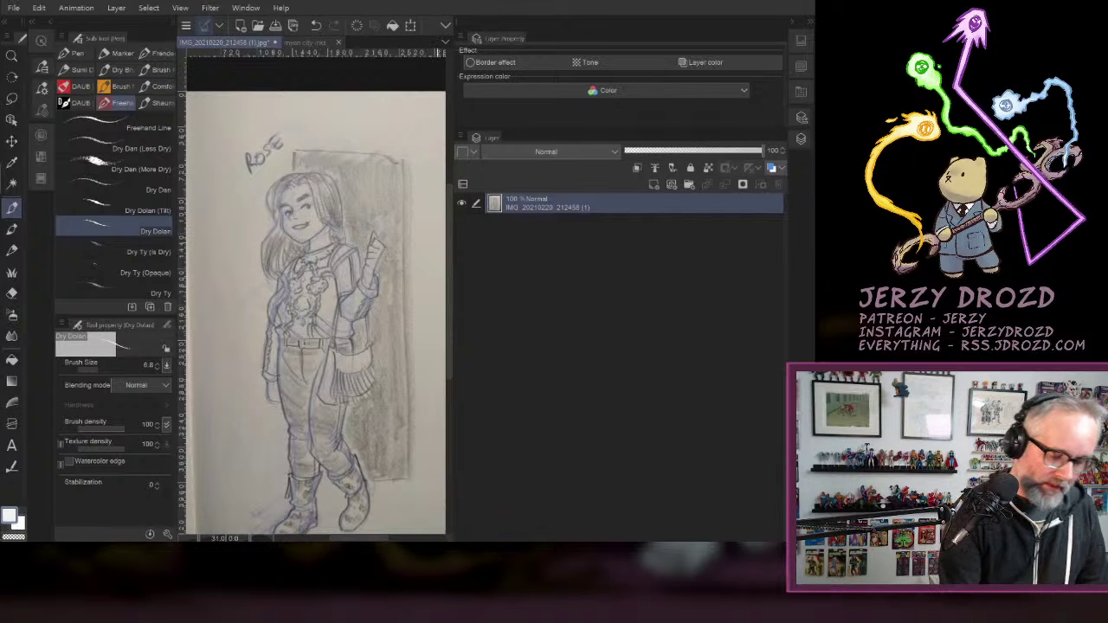
left_click_drag(450, 308, 616, 312)
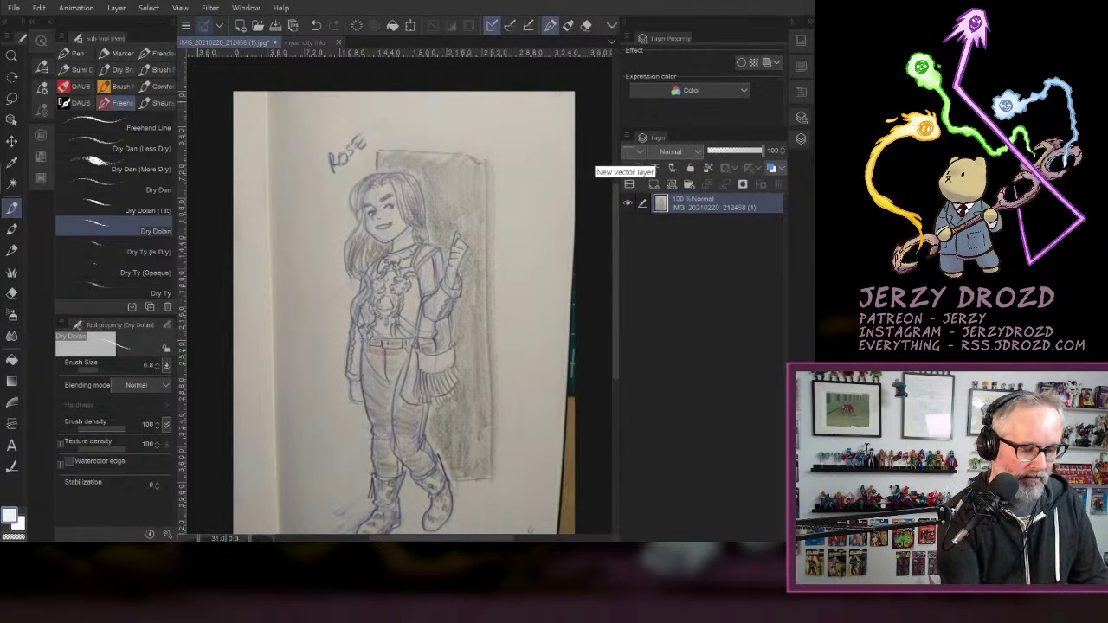
left_click(39, 8)
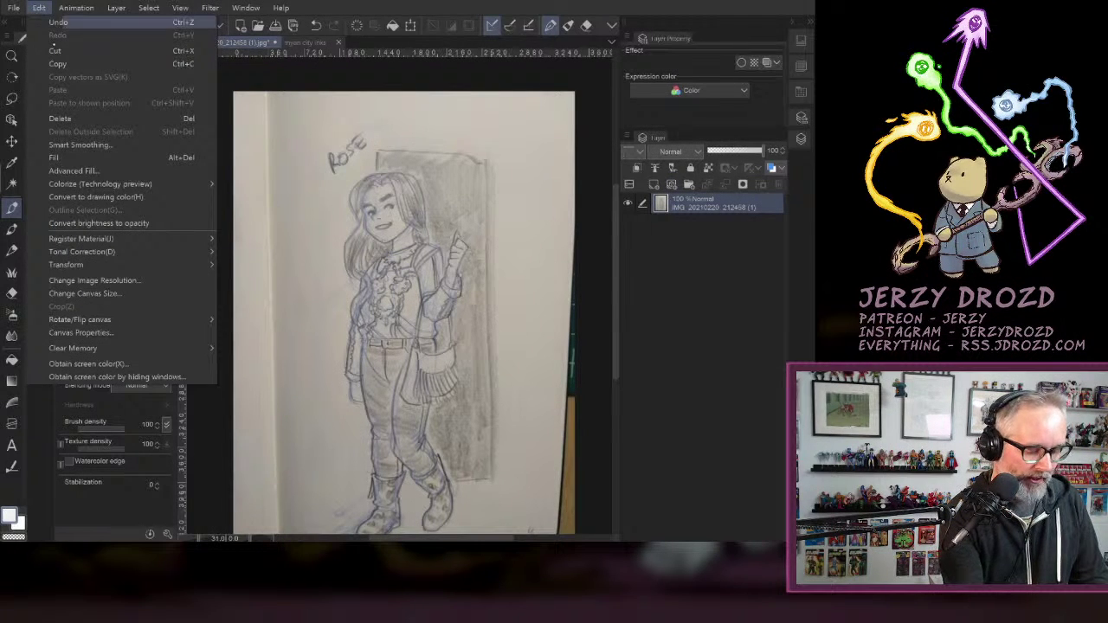
mouse_move(105, 251)
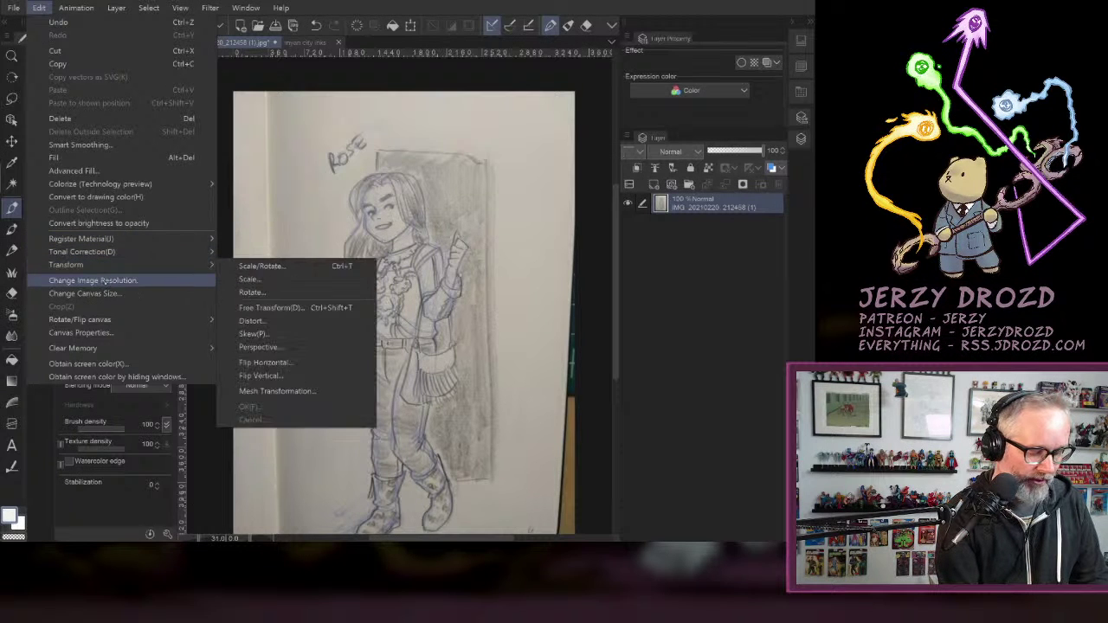
left_click(85, 294)
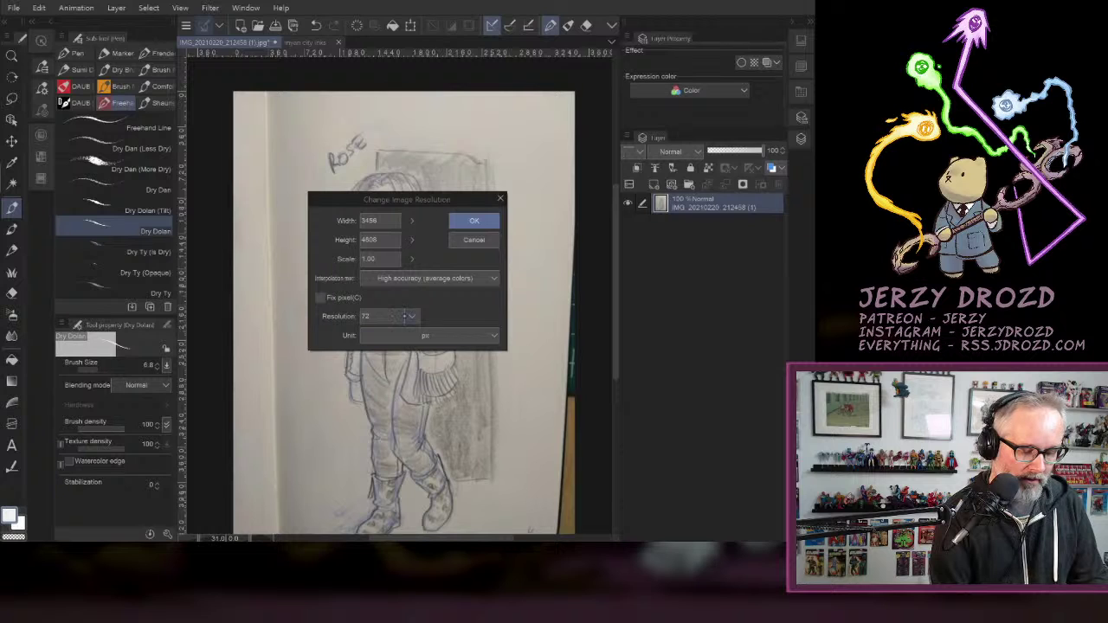
left_click(404, 315)
left_click(418, 354)
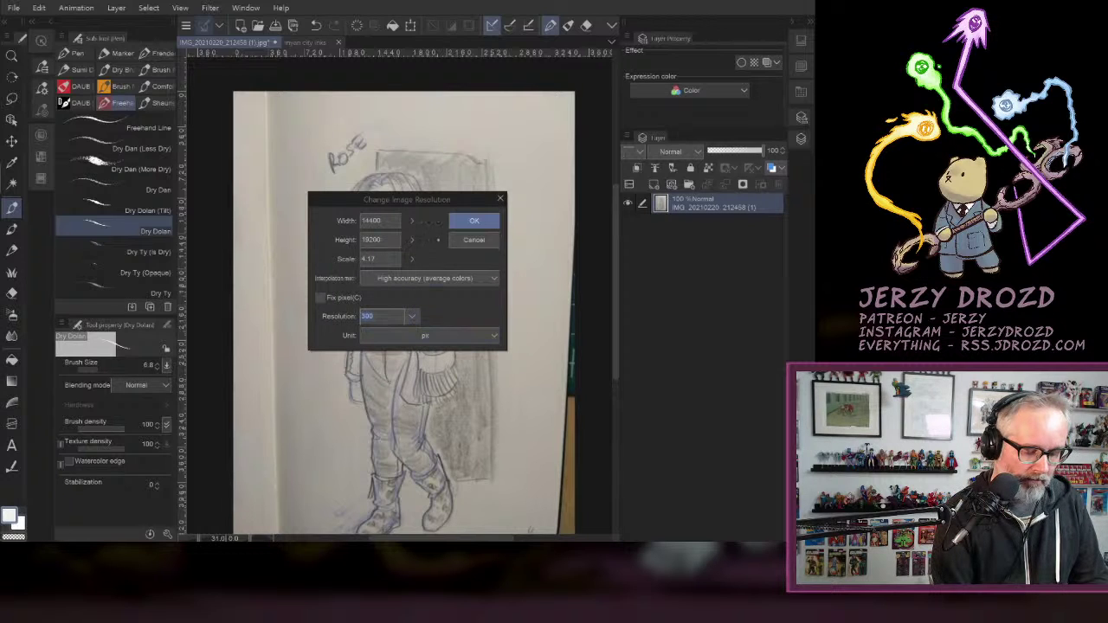
left_click(474, 240)
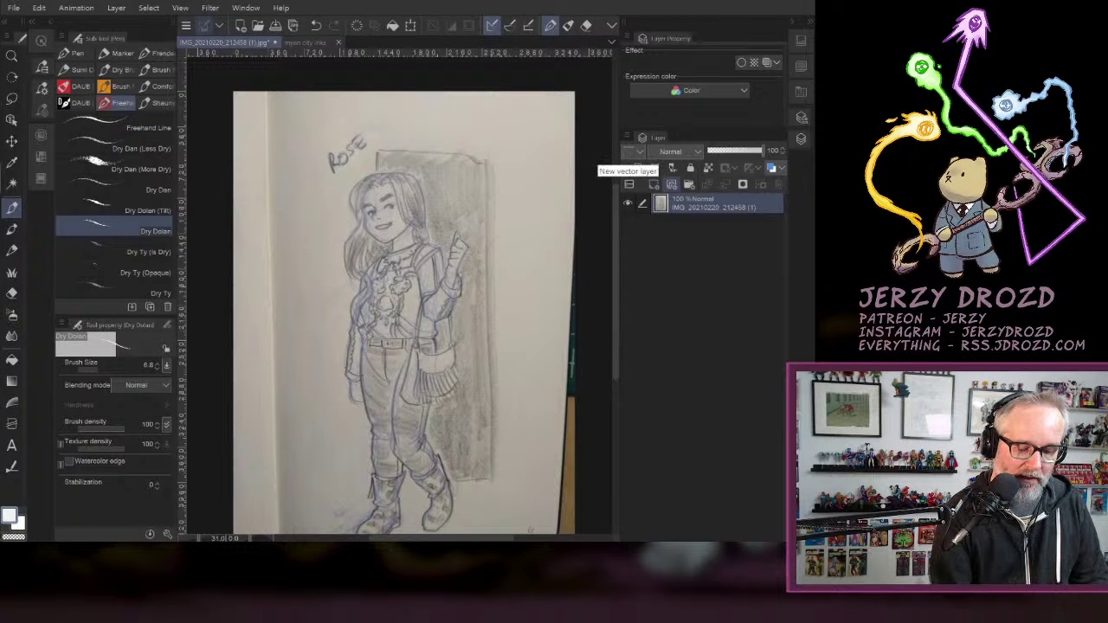
Add a new vector layer above the sketch photo, and use Level Correction on the photo layer to brighten the paper and strengthen the lines.
left_click(671, 184)
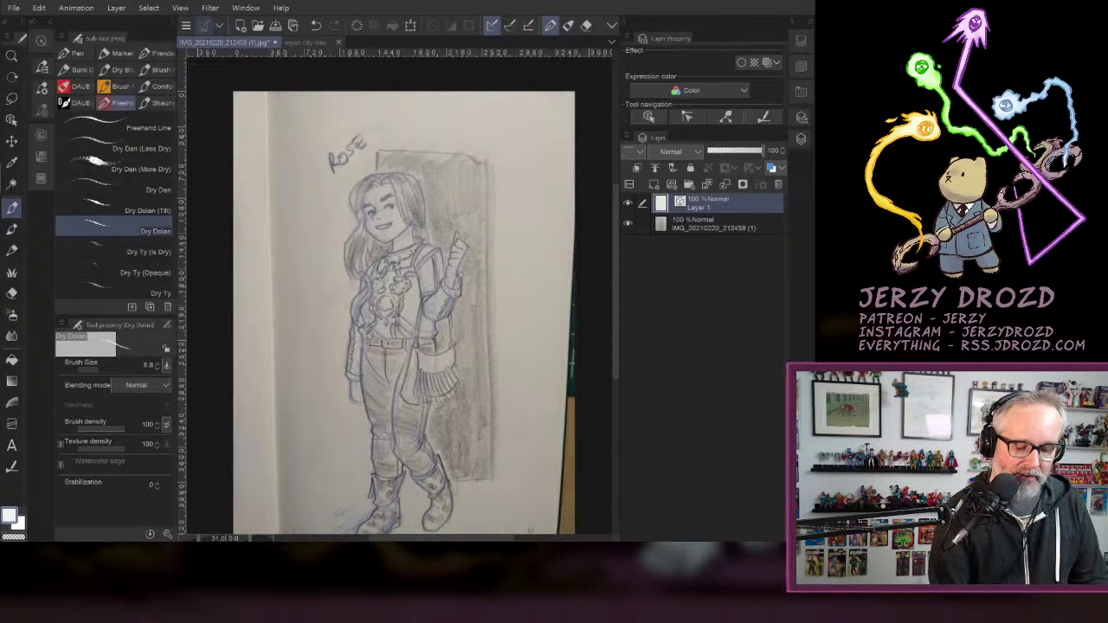
left_click(713, 224)
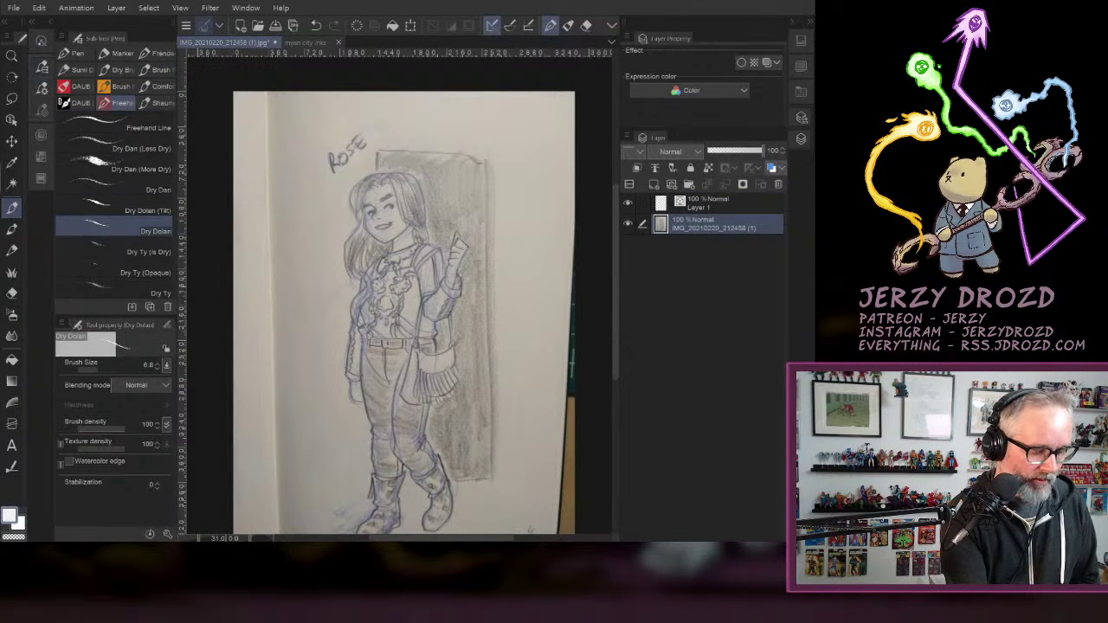
left_click(41, 41)
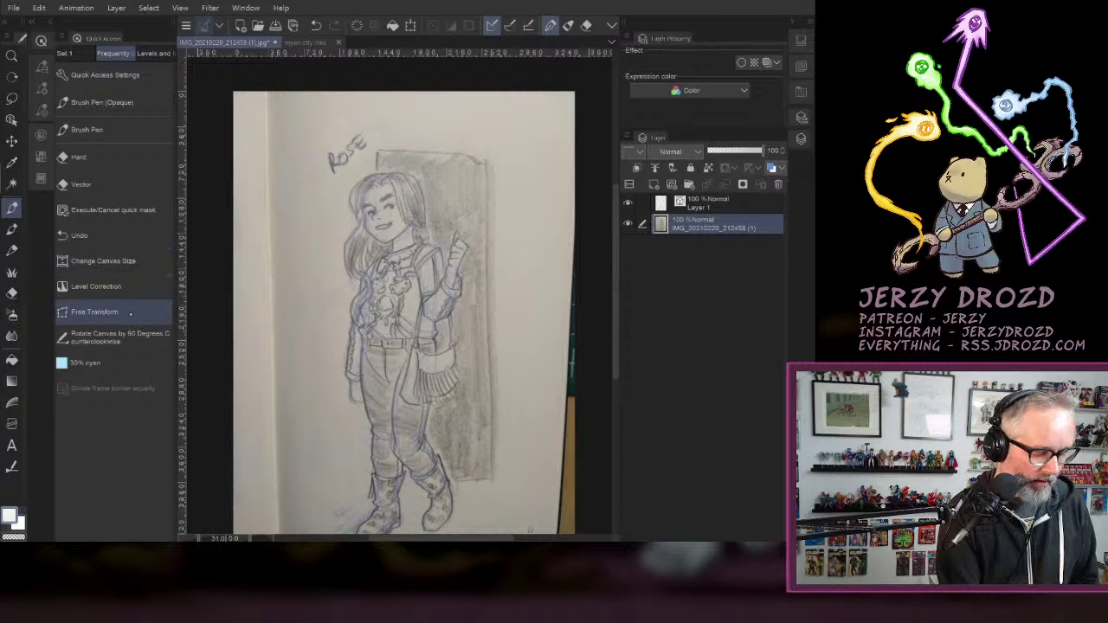
left_click(131, 282)
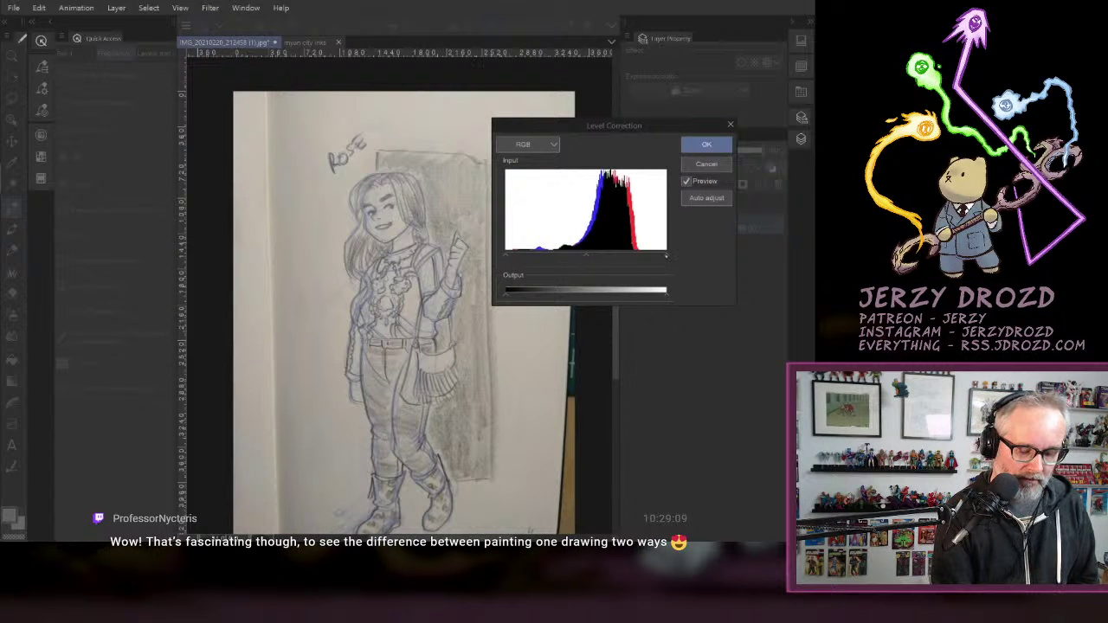
left_click_drag(666, 255, 636, 254)
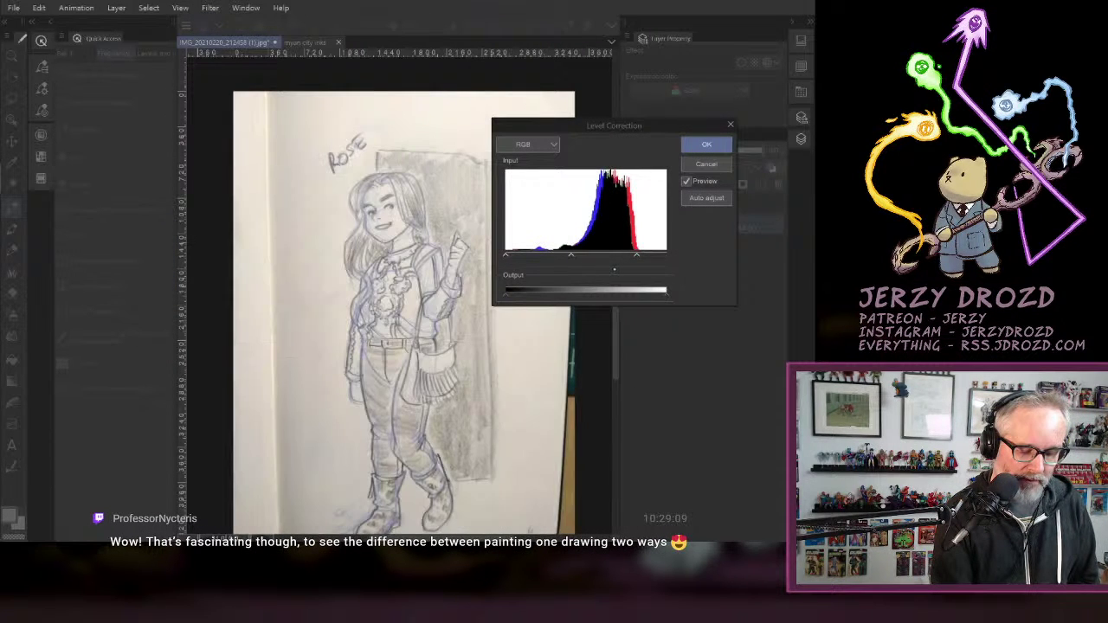
left_click_drag(505, 255, 533, 254)
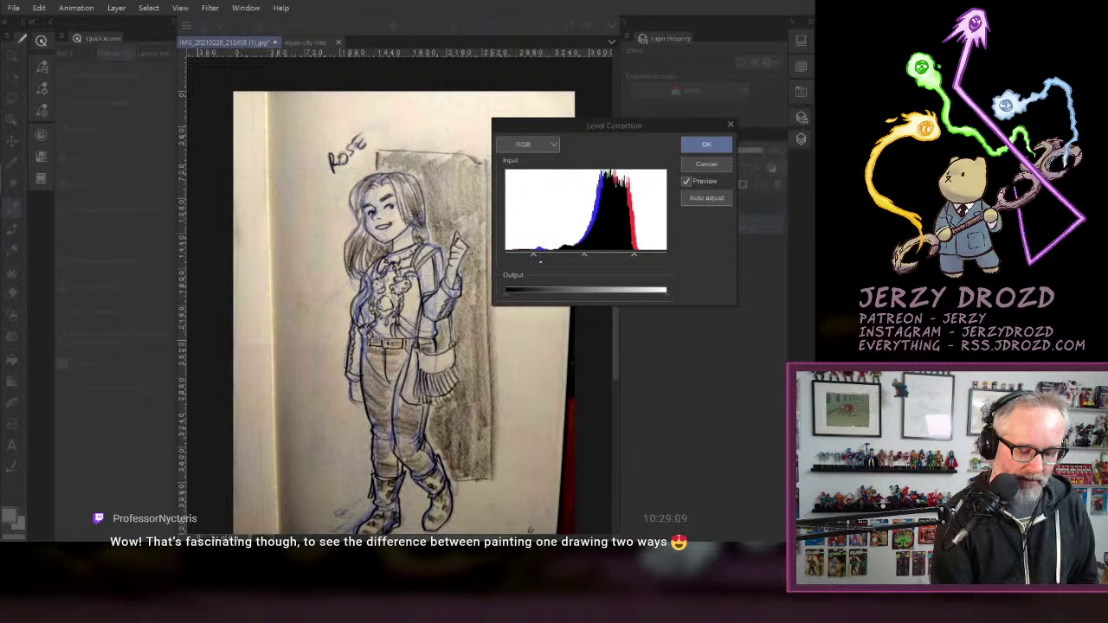
left_click_drag(634, 254, 620, 255)
left_click(706, 144)
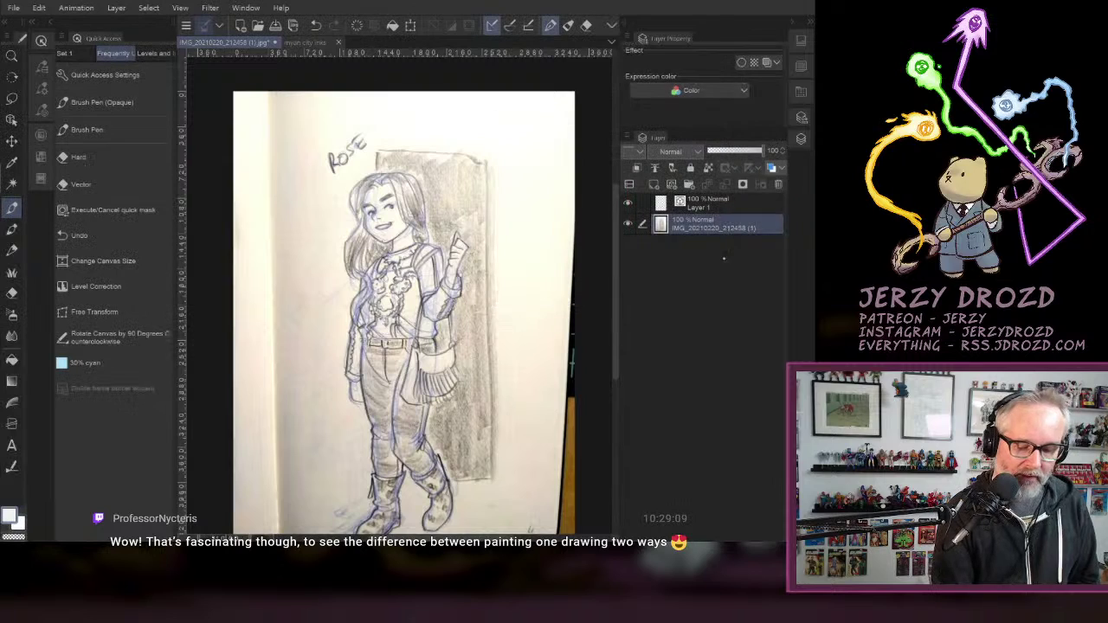
Turn on the blue layer color for the sketch photo layer and lower its opacity to 51%.
left_click(771, 168)
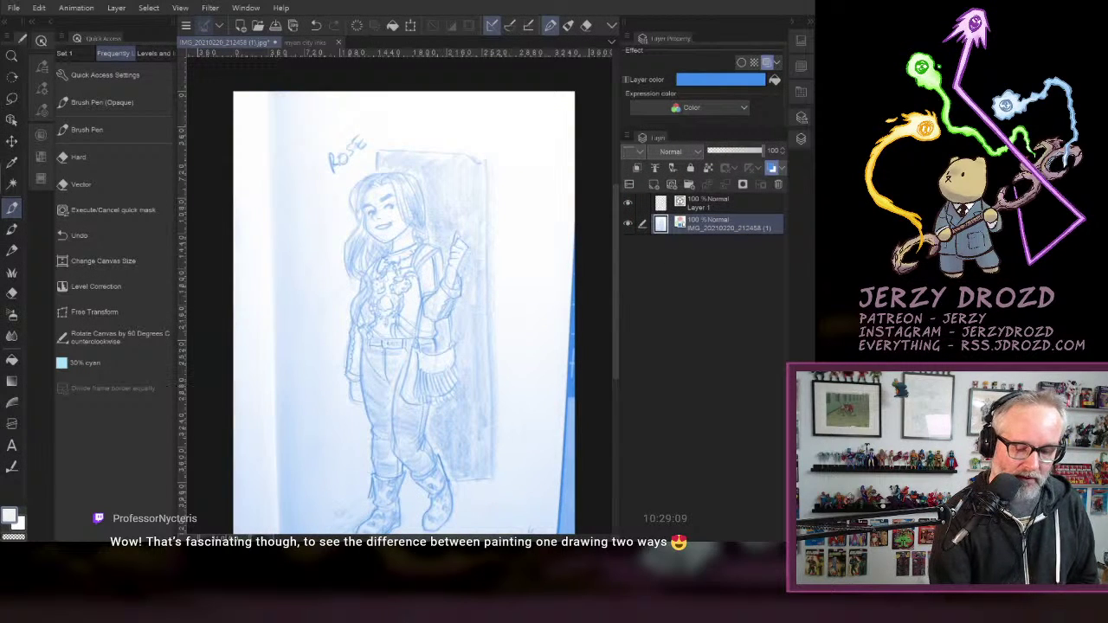
left_click(735, 150)
left_click(747, 151)
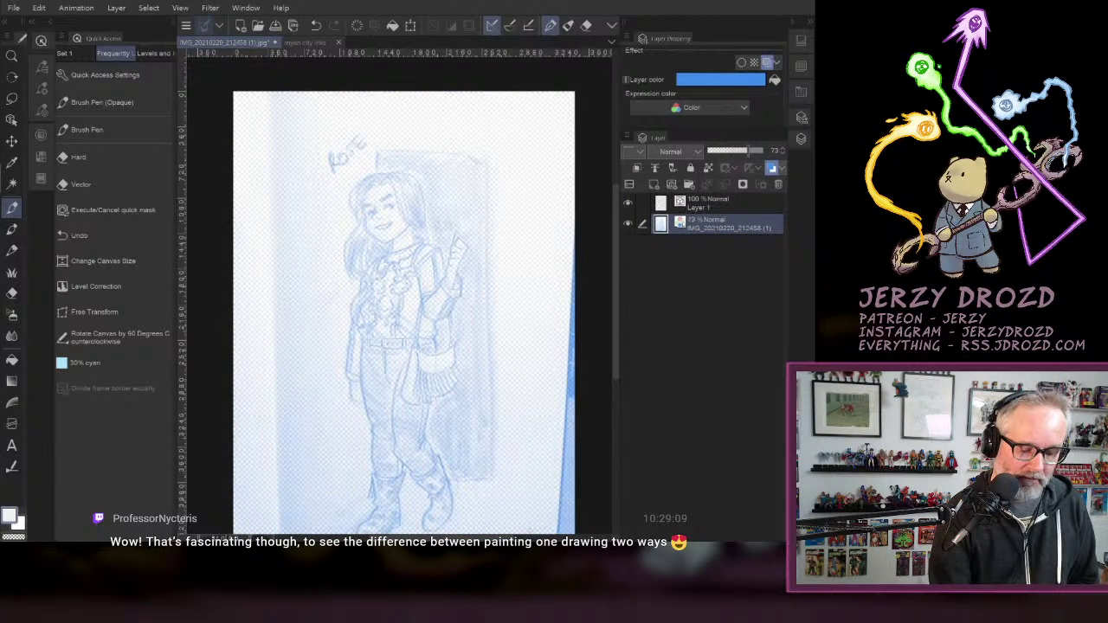
left_click(736, 151)
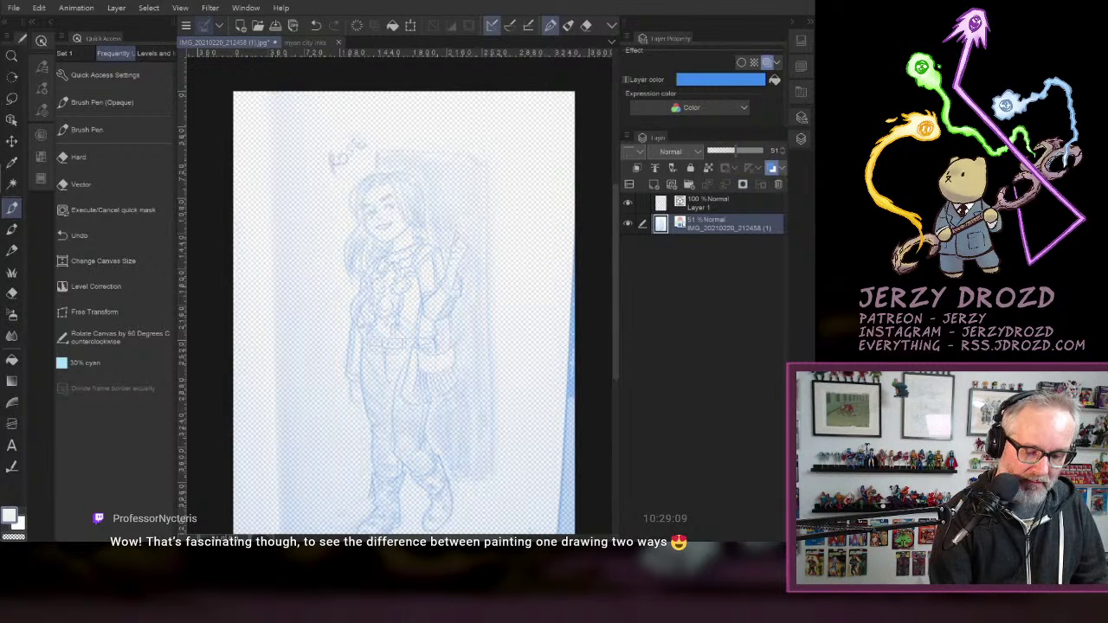
Add a white-filled raster layer beneath the sketch photo layer and hide the layer list to free canvas space.
left_click(653, 184)
left_click_drag(707, 224, 707, 254)
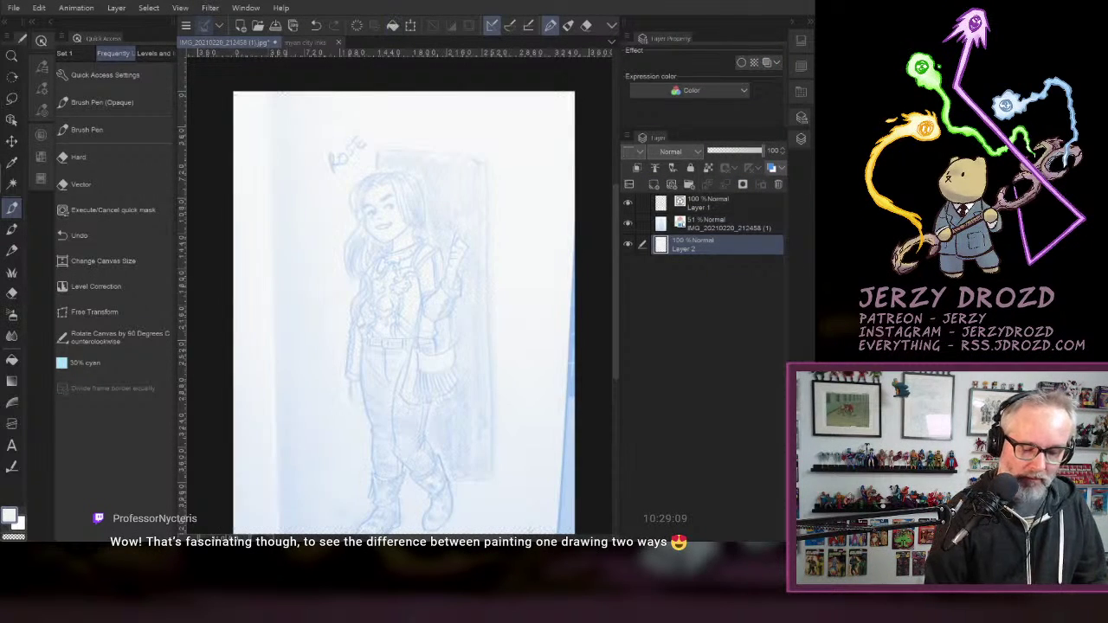
left_click(801, 116)
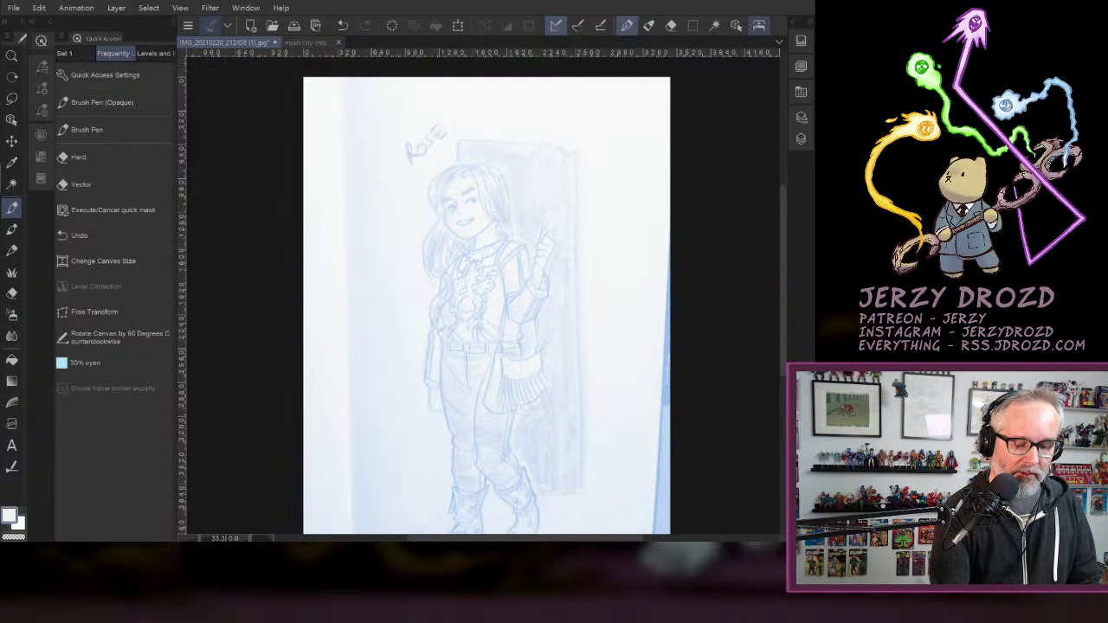
left_click(759, 26)
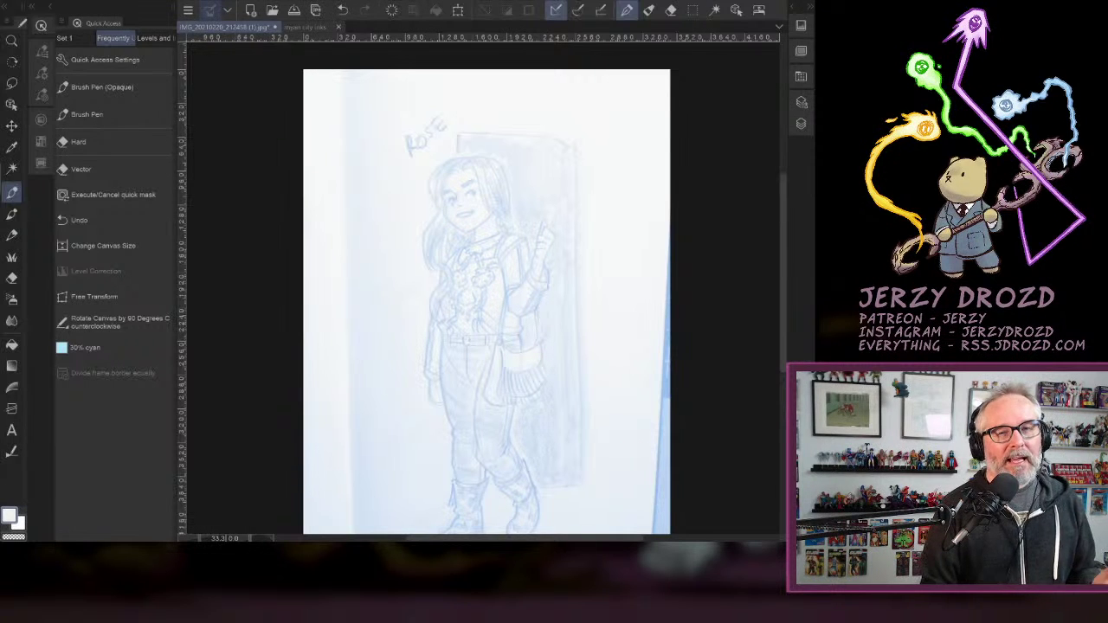
scroll(481, 285, "down", 2)
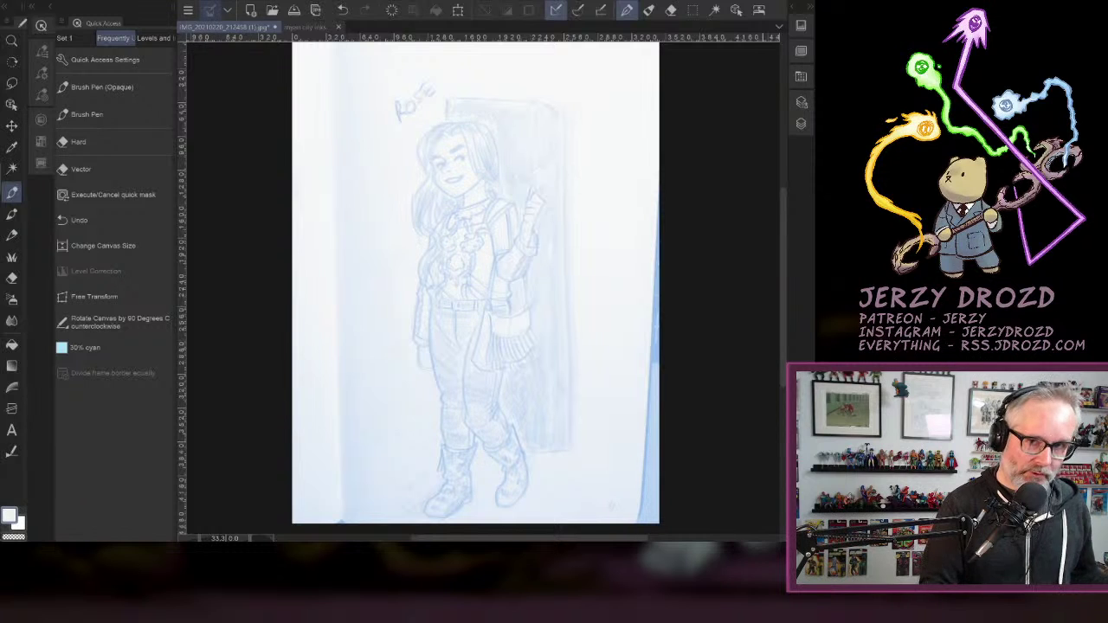
Display the color wheel and the Sub View reference chart, enlarge the chart to 66.2, and sample a purple watercolor swatch.
key("F3")
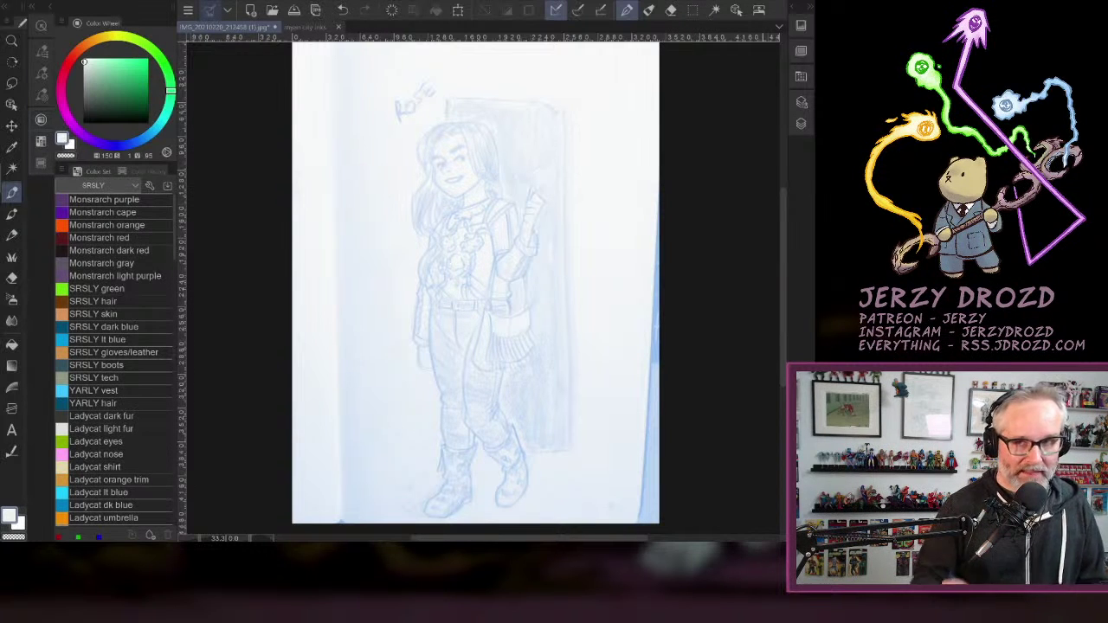
left_click(800, 26)
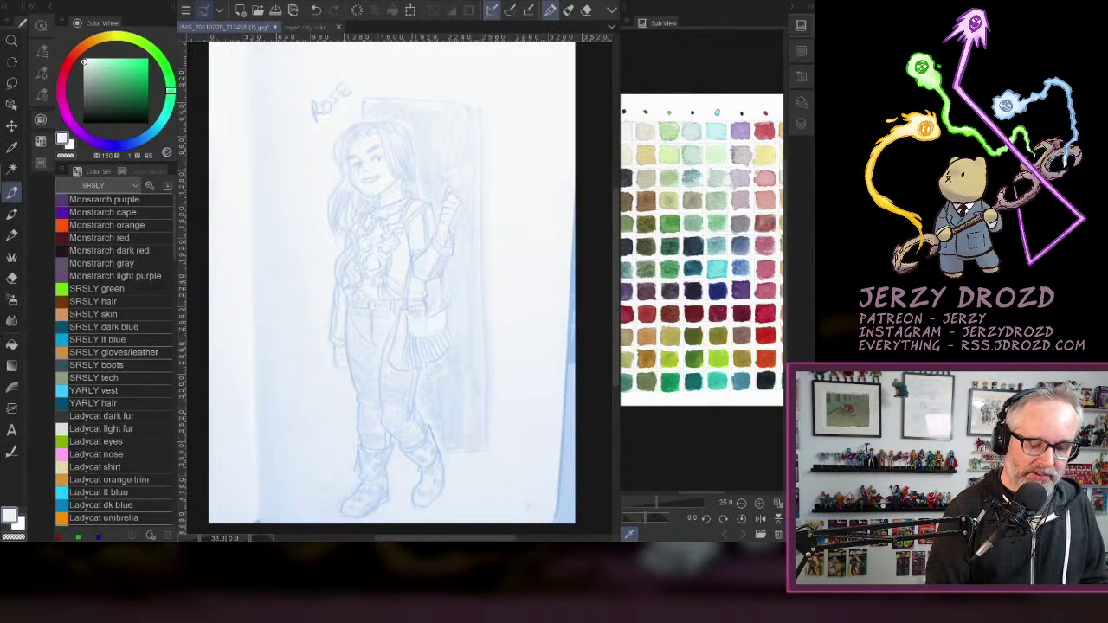
left_click_drag(683, 251, 753, 248)
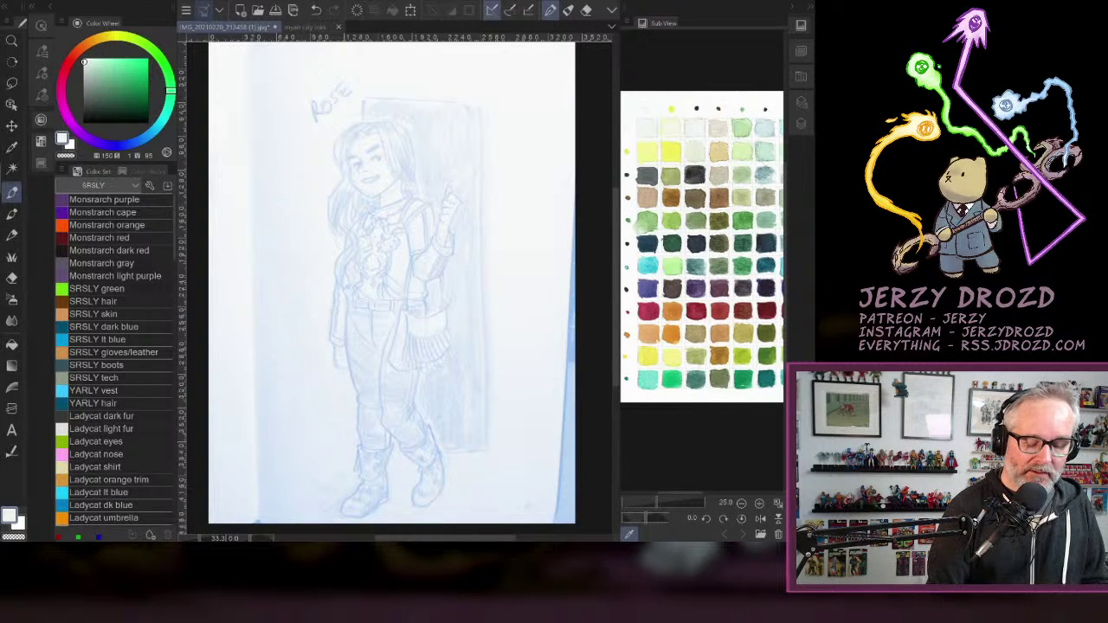
left_click_drag(656, 502, 665, 503)
left_click(666, 364)
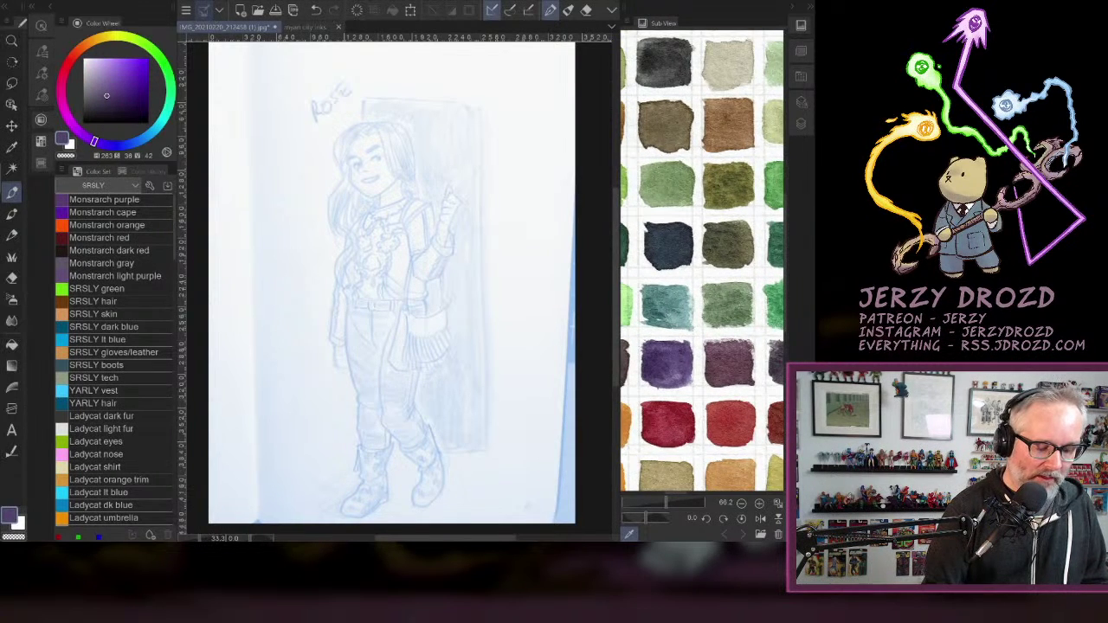
Sample a green swatch from the watercolor reference chart and hide the Sub View.
left_click_drag(742, 238, 654, 287)
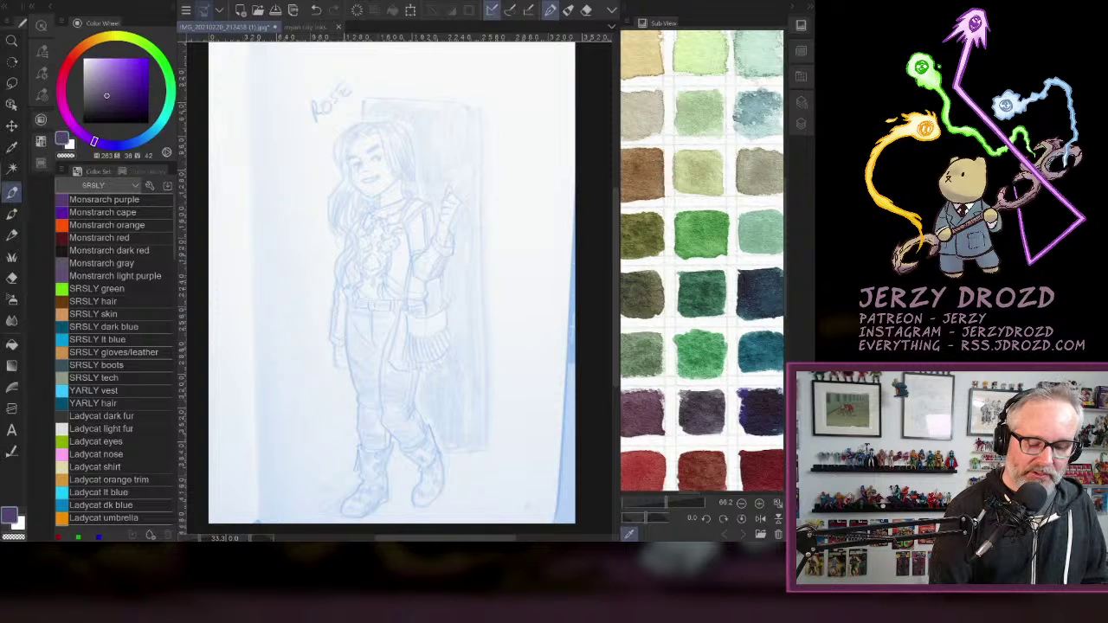
left_click(697, 172)
left_click_drag(698, 172, 698, 170)
left_click_drag(701, 232, 700, 233)
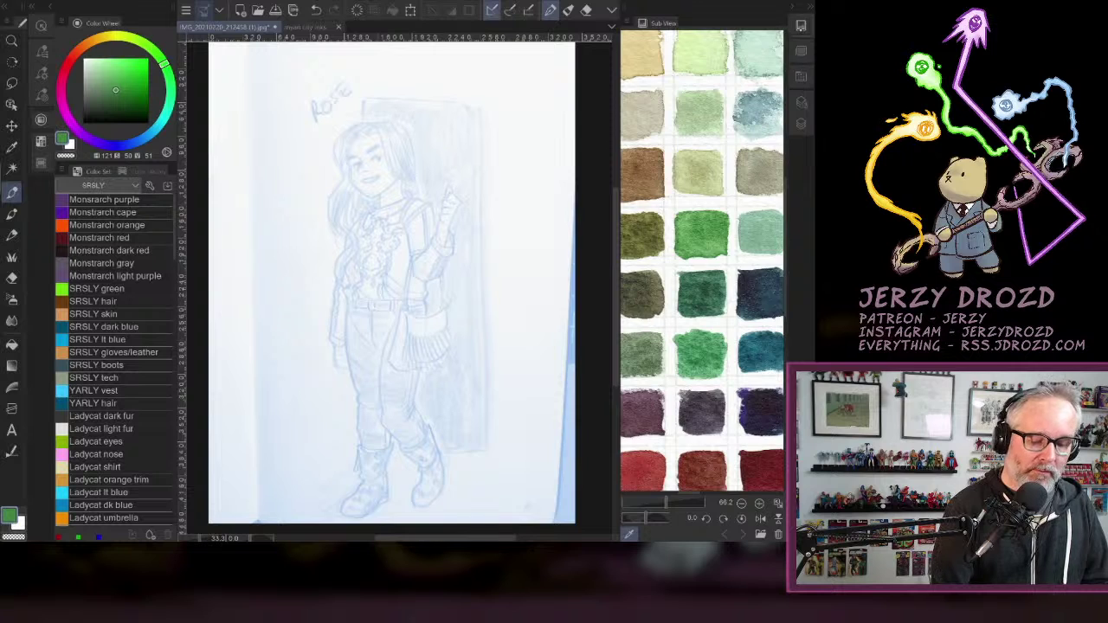
left_click(800, 26)
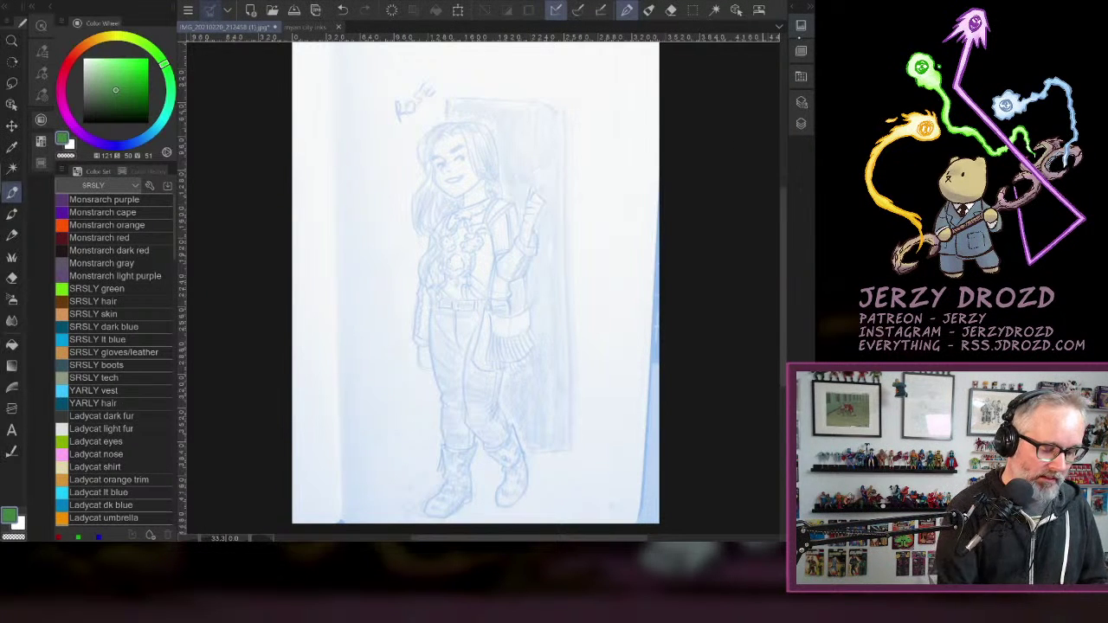
Set the drawing color to black and display the pen sub tools with Dry Dolan selected.
left_click(85, 122)
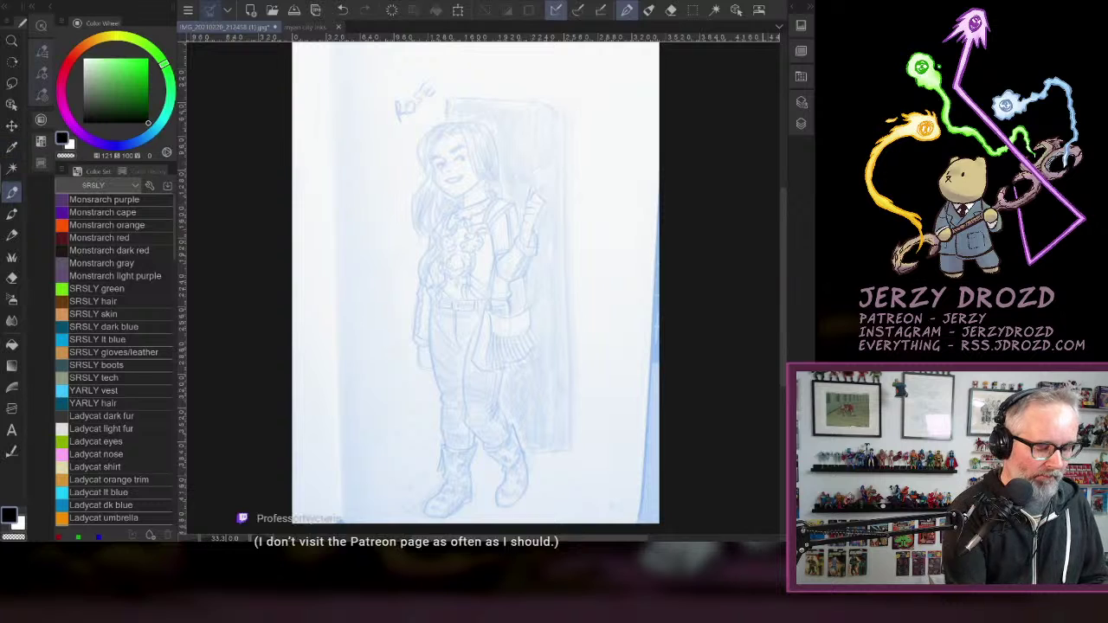
left_click(41, 141)
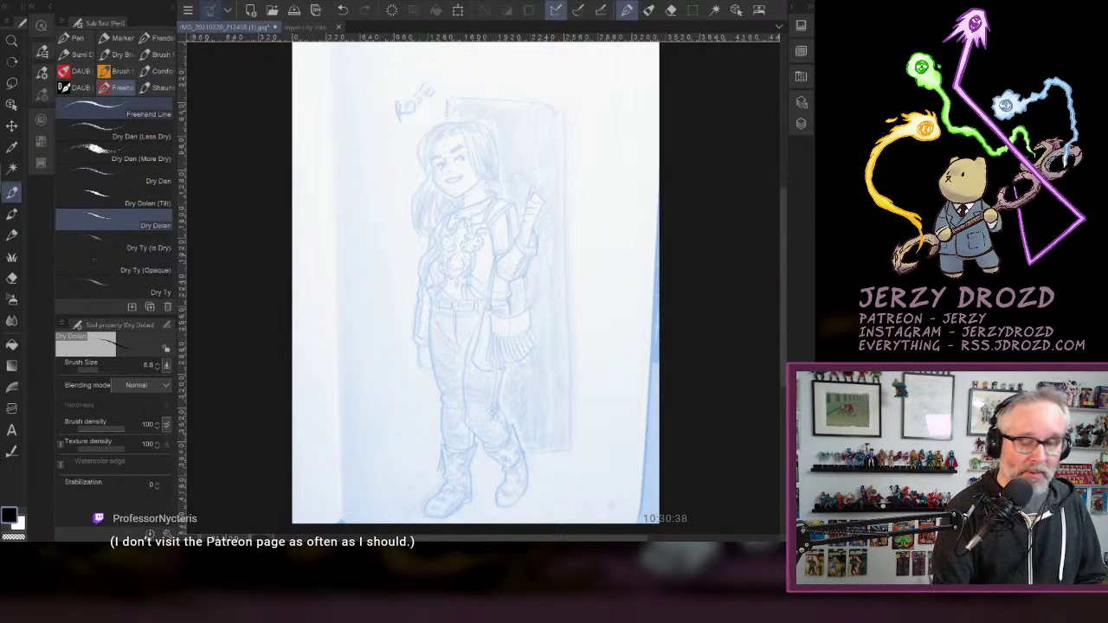
scroll(500, 260, "up", 3)
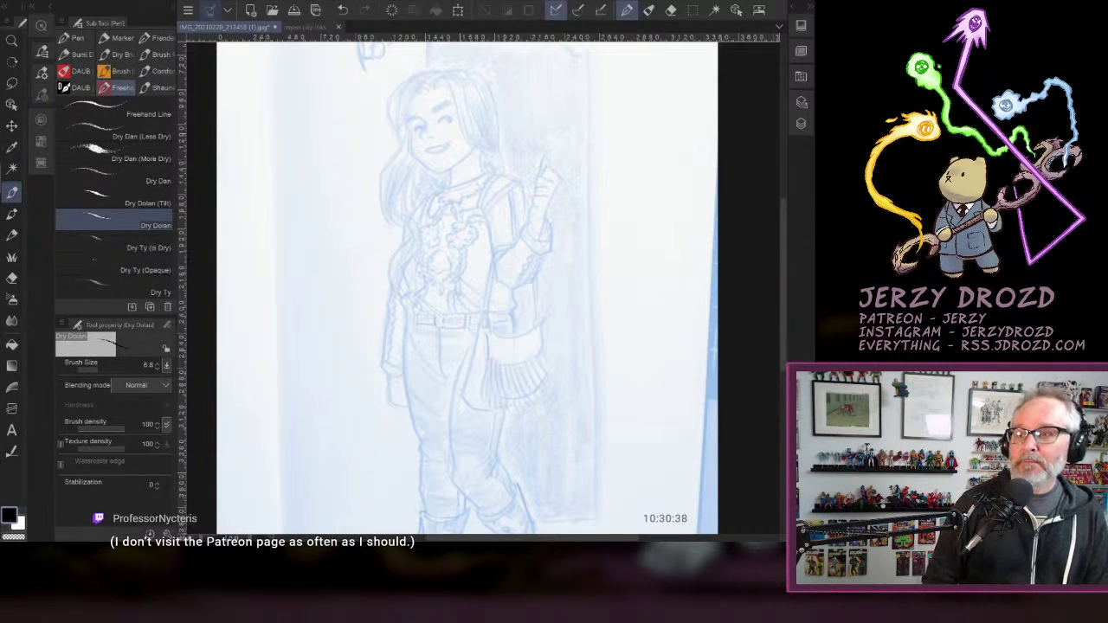
scroll(485, 285, "up", 2)
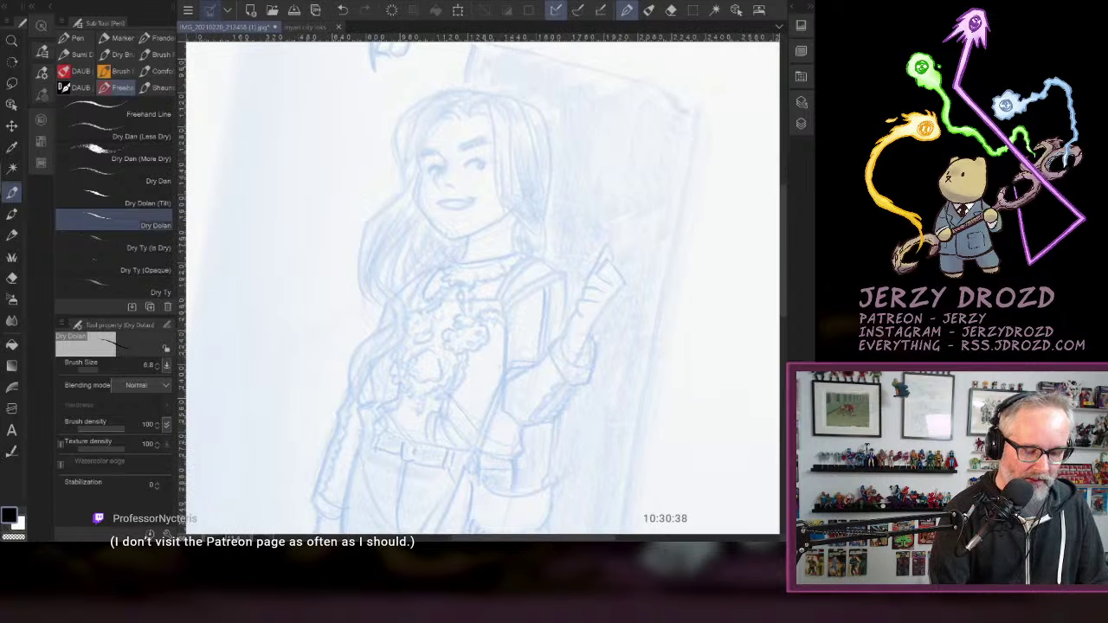
scroll(483, 287, "up", 2)
Try freehand strokes across the face with the Dry Dolan pen at brush sizes 6.8 and 24.2, undoing each one.
left_click_drag(322, 268, 475, 224)
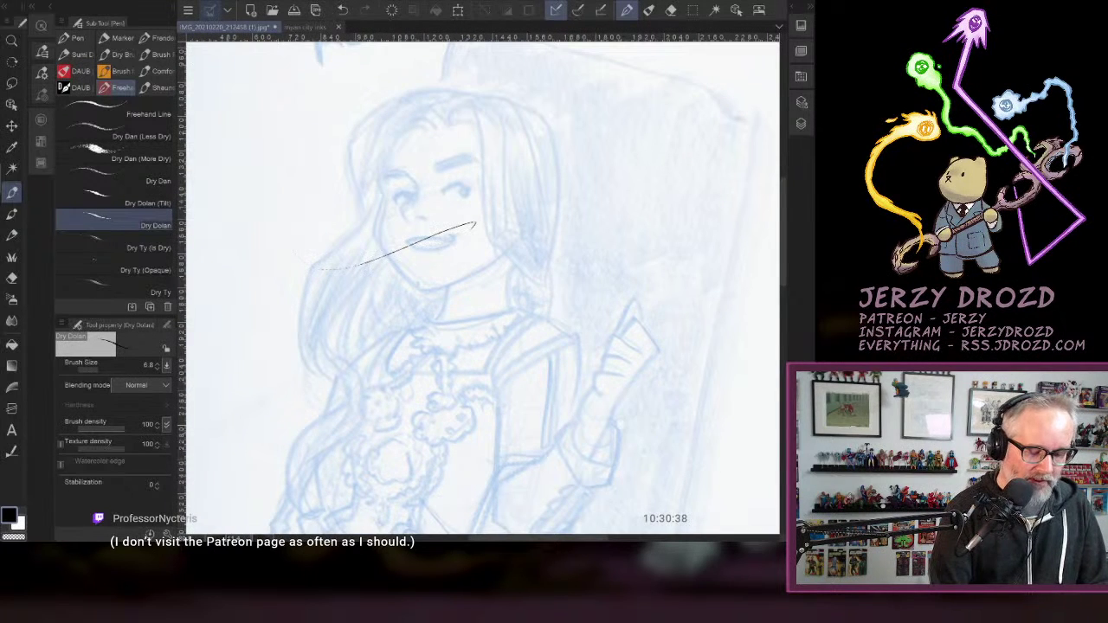
key("ctrl+z")
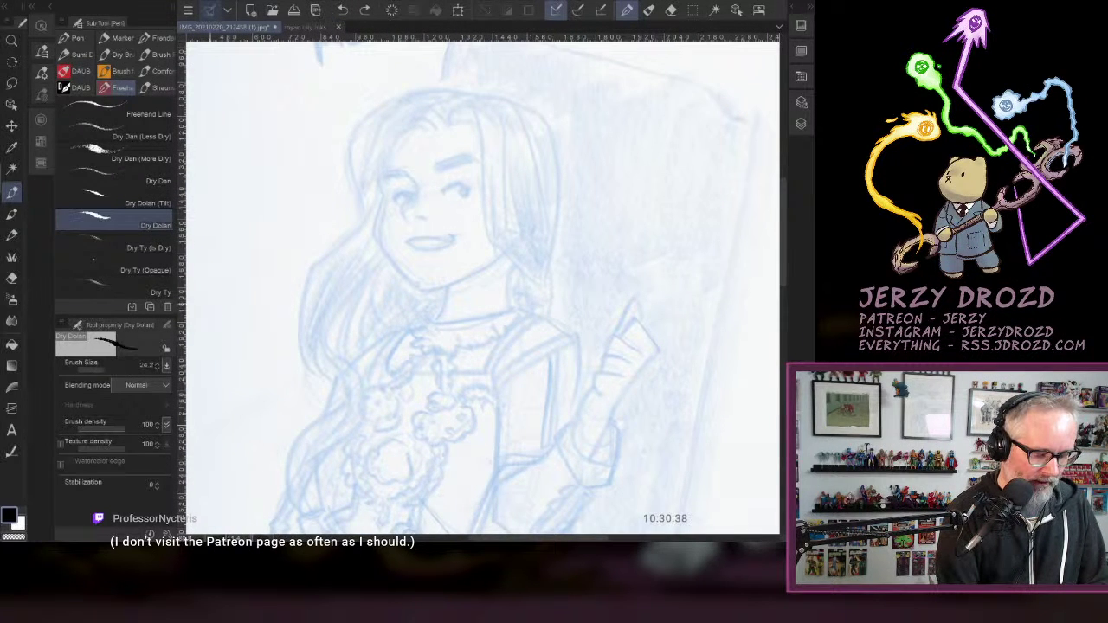
mouse_move(329, 154)
left_mouse_down()
mouse_move(277, 321)
mouse_move(489, 301)
left_mouse_up()
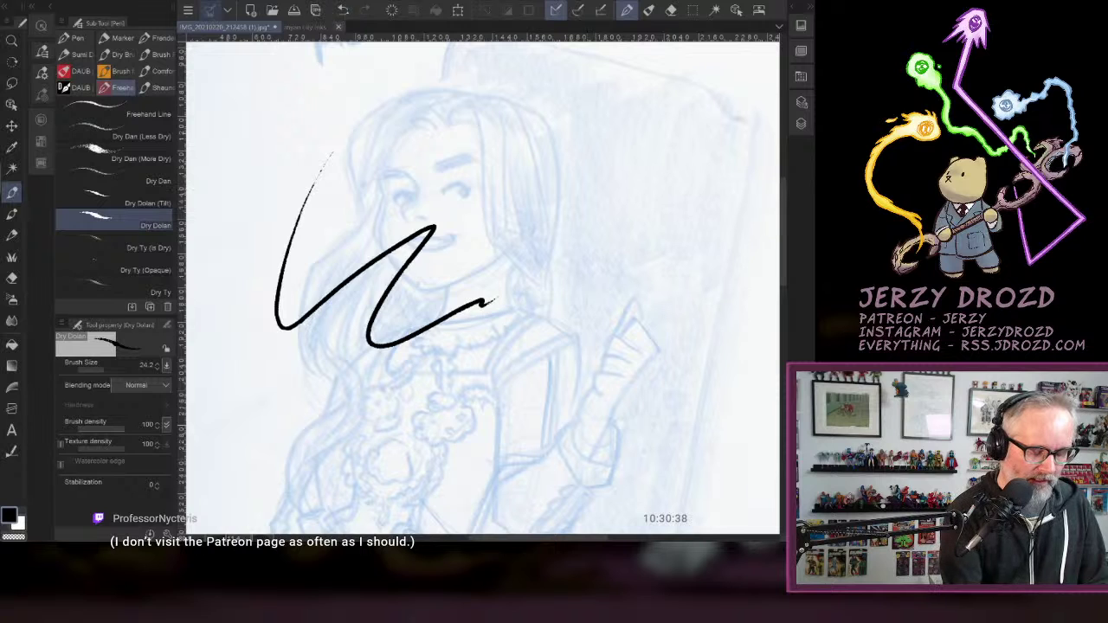
key("ctrl+z")
Draw three curved test strokes across the face, the first at brush size 24.2 and the other two at 47.2.
left_click_drag(239, 251, 579, 184)
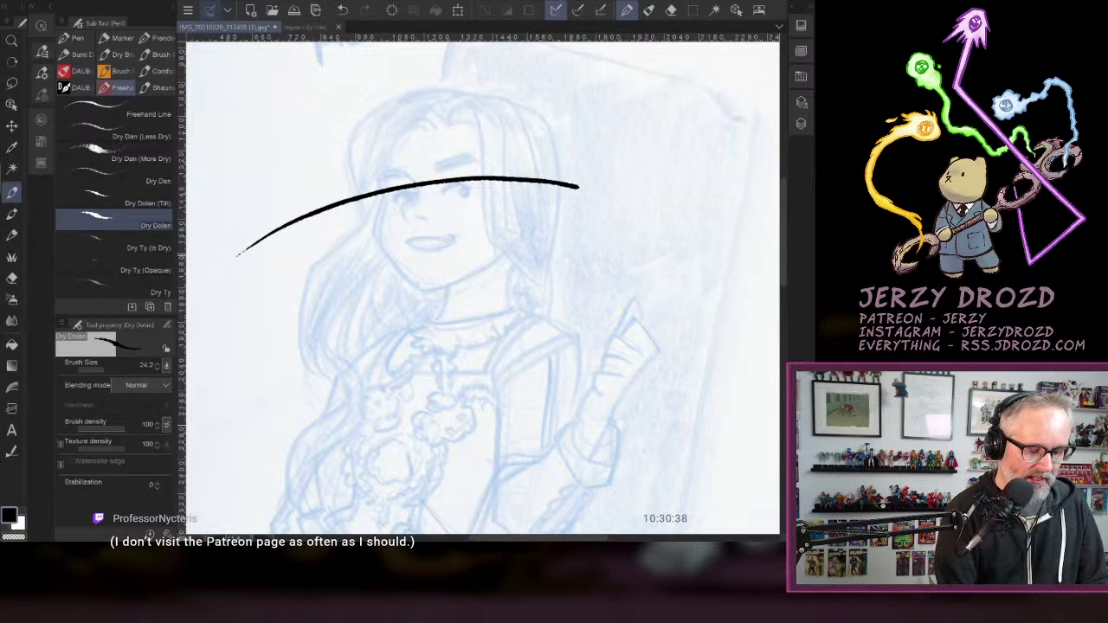
scroll(467, 198, "up", 3)
left_click_drag(466, 283, 673, 337)
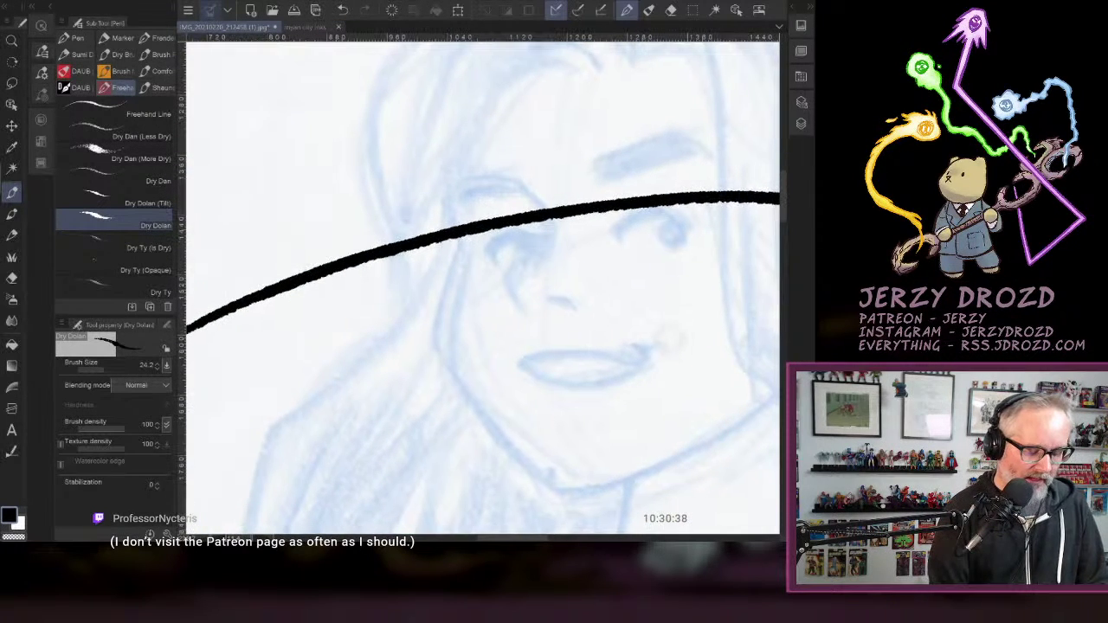
left_click_drag(264, 238, 688, 140)
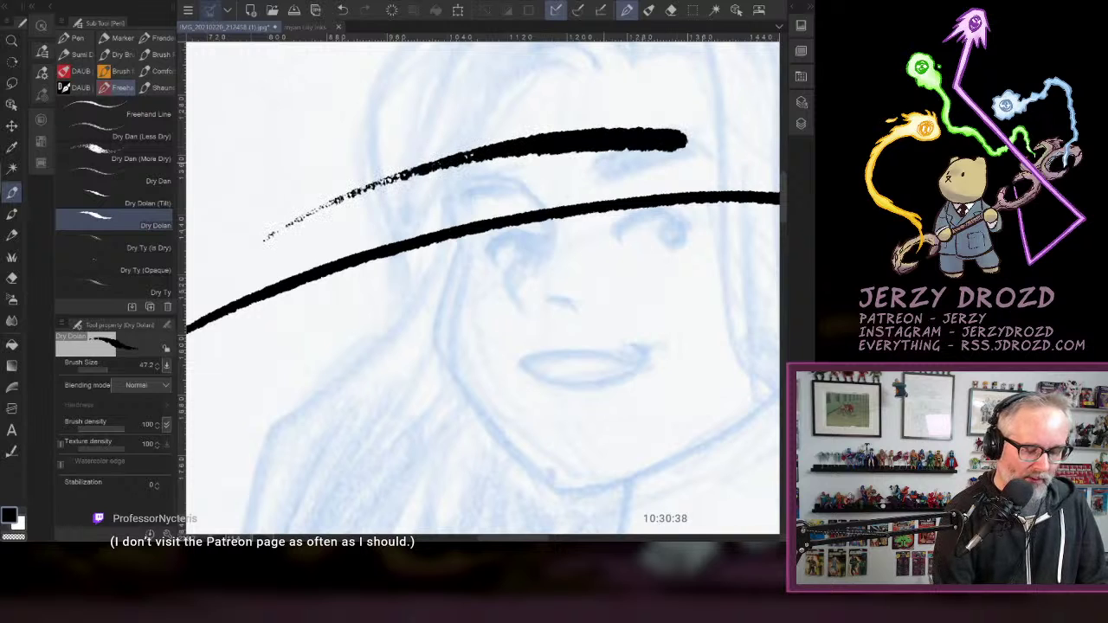
mouse_move(277, 355)
left_mouse_down()
mouse_move(597, 253)
mouse_move(726, 250)
left_mouse_up()
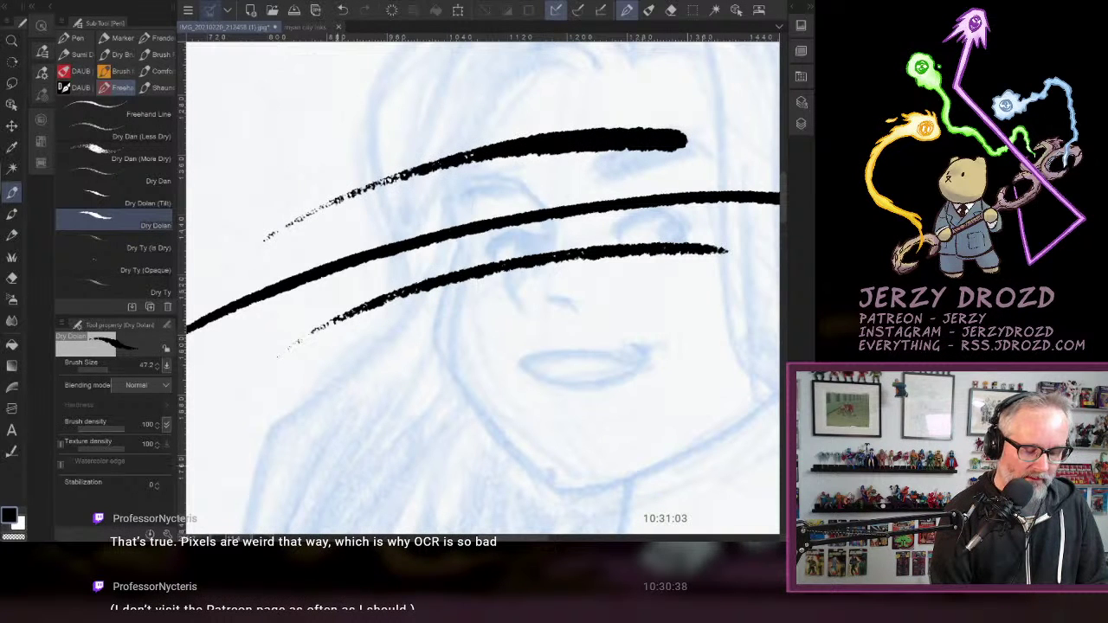
Switch to the Correct line tools and reshape the uppermost test stroke with Pinch vector line, pulling its middle and thin end outward.
key("y")
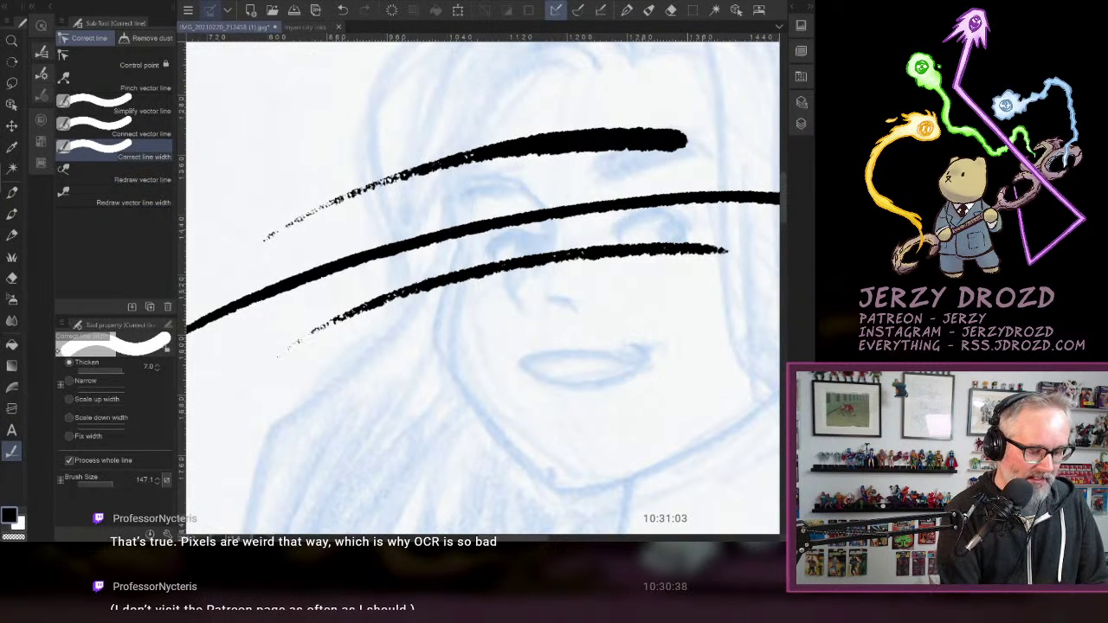
key("o")
key("y")
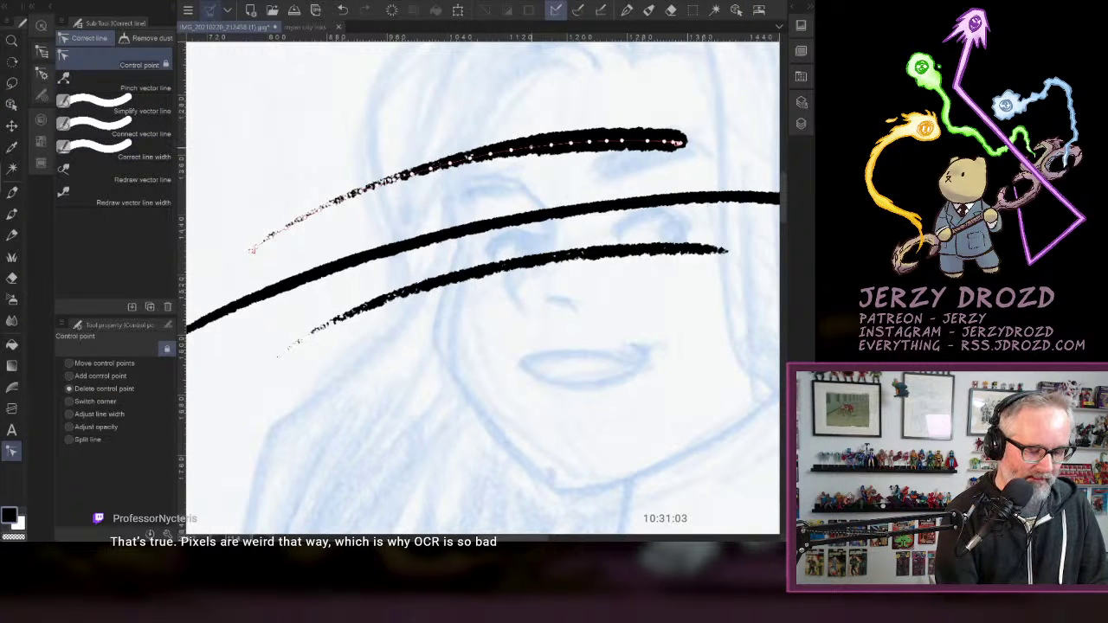
left_click(116, 82)
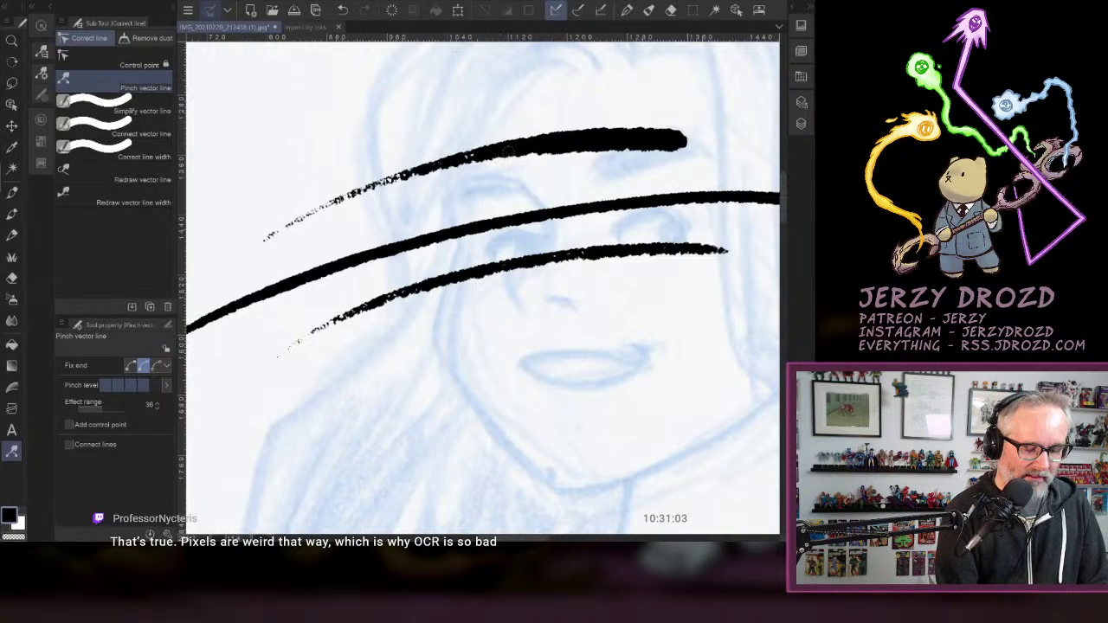
left_click_drag(508, 151, 508, 121)
left_click_drag(436, 168, 312, 193)
left_click_drag(592, 135, 587, 108)
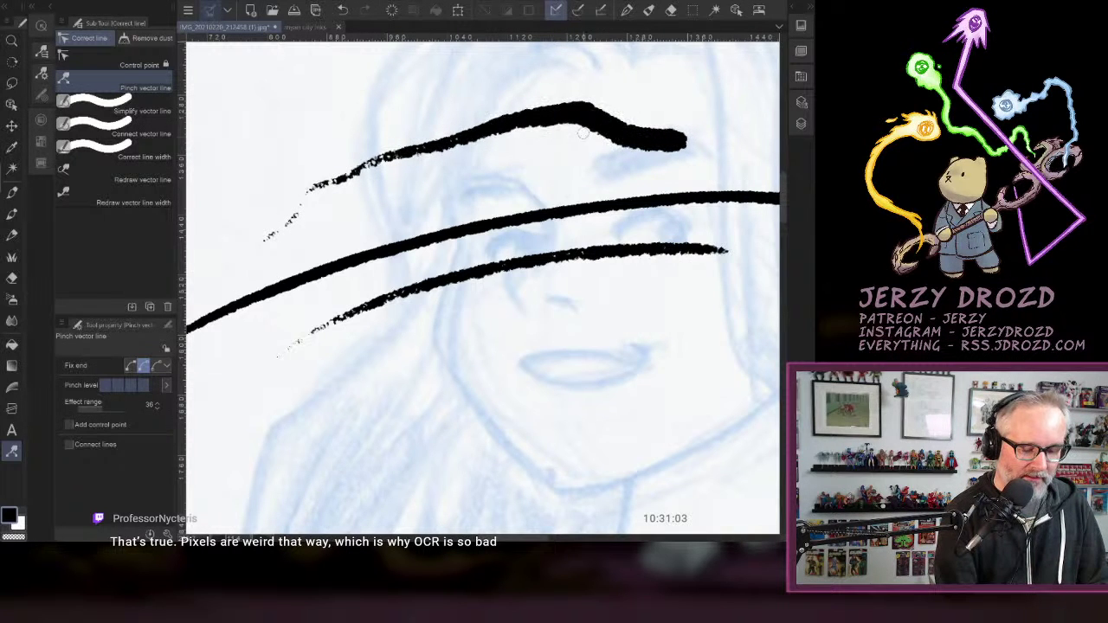
left_click_drag(489, 133, 484, 115)
mouse_move(425, 146)
left_mouse_down()
mouse_move(399, 151)
mouse_move(361, 151)
mouse_move(311, 179)
mouse_move(285, 209)
left_mouse_up()
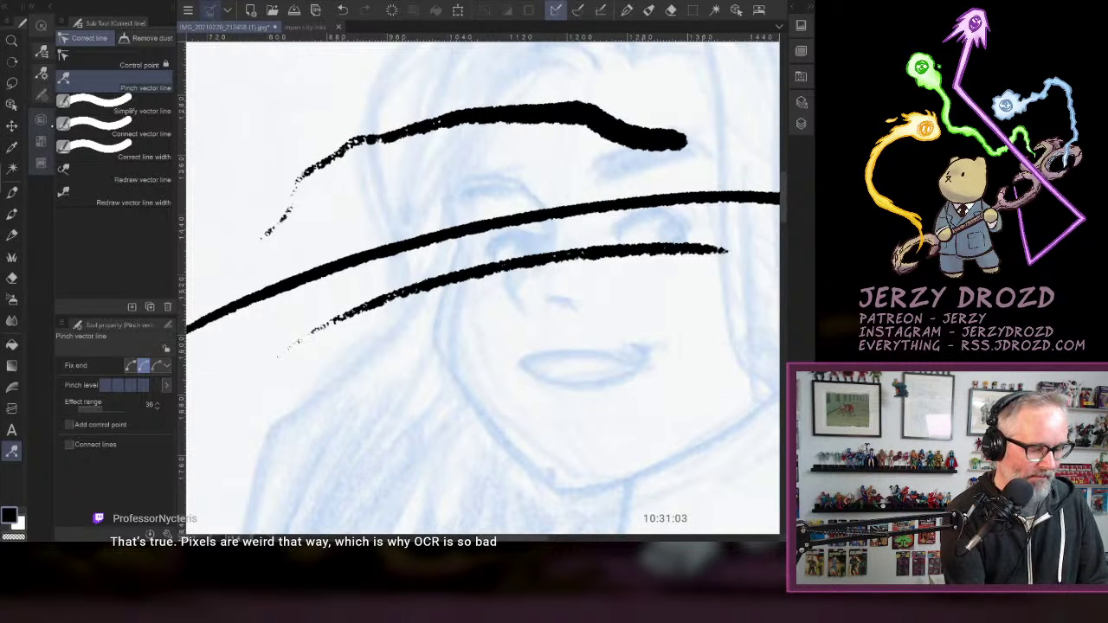
Clear all test strokes from the vector layer and return to the Dry Dolan pen.
left_click(391, 10)
left_click(12, 192)
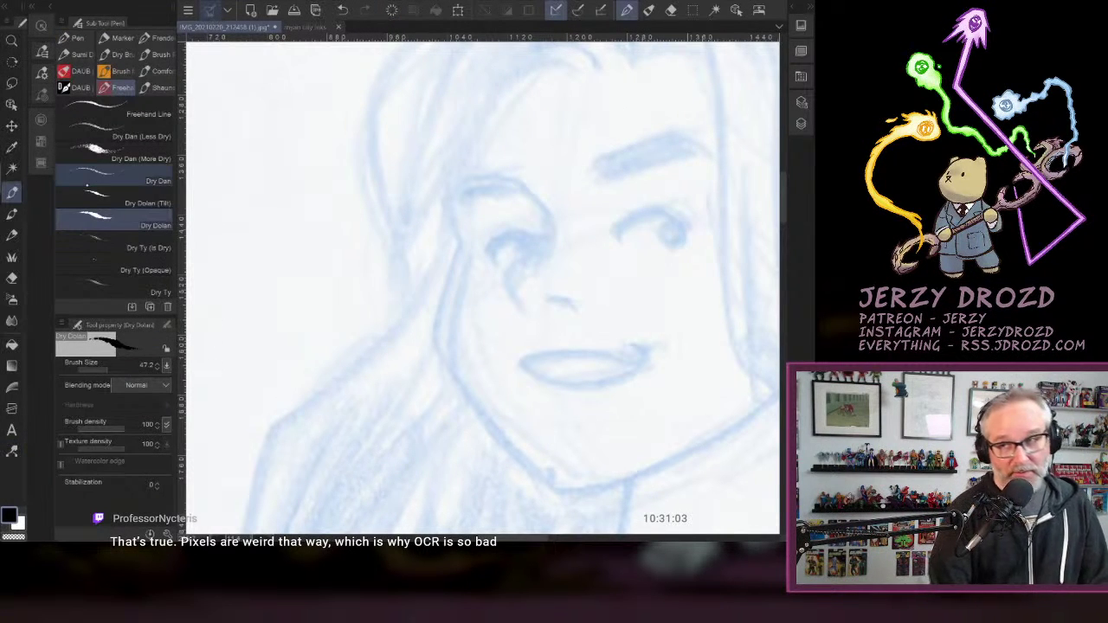
key("ctrl+minus")
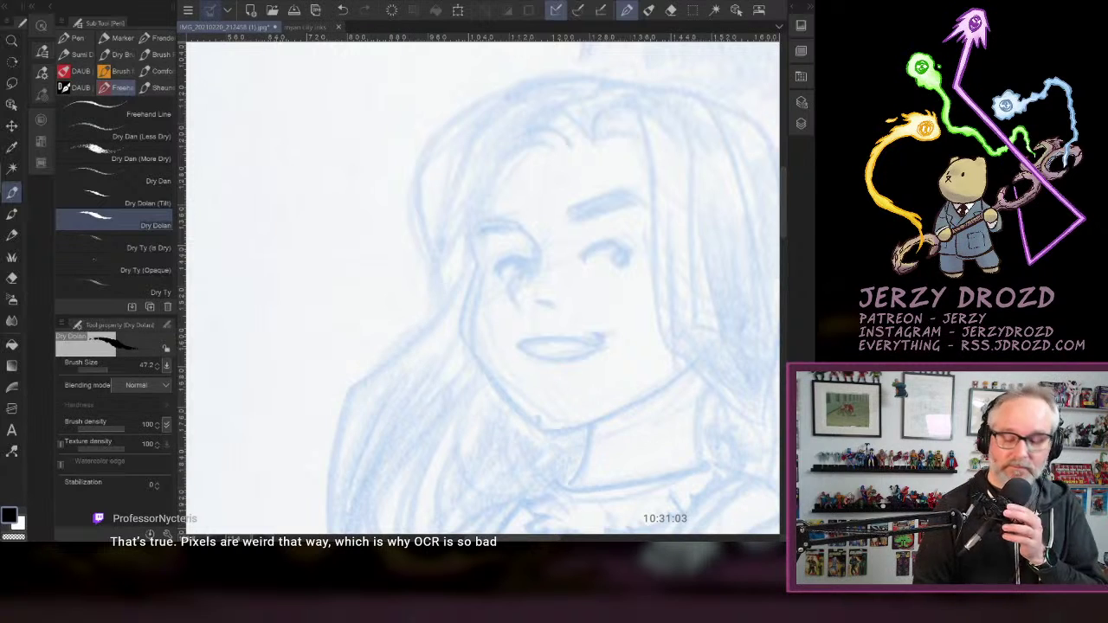
mouse_move(560, 346)
left_mouse_down()
mouse_move(487, 294)
mouse_move(458, 255)
left_mouse_up()
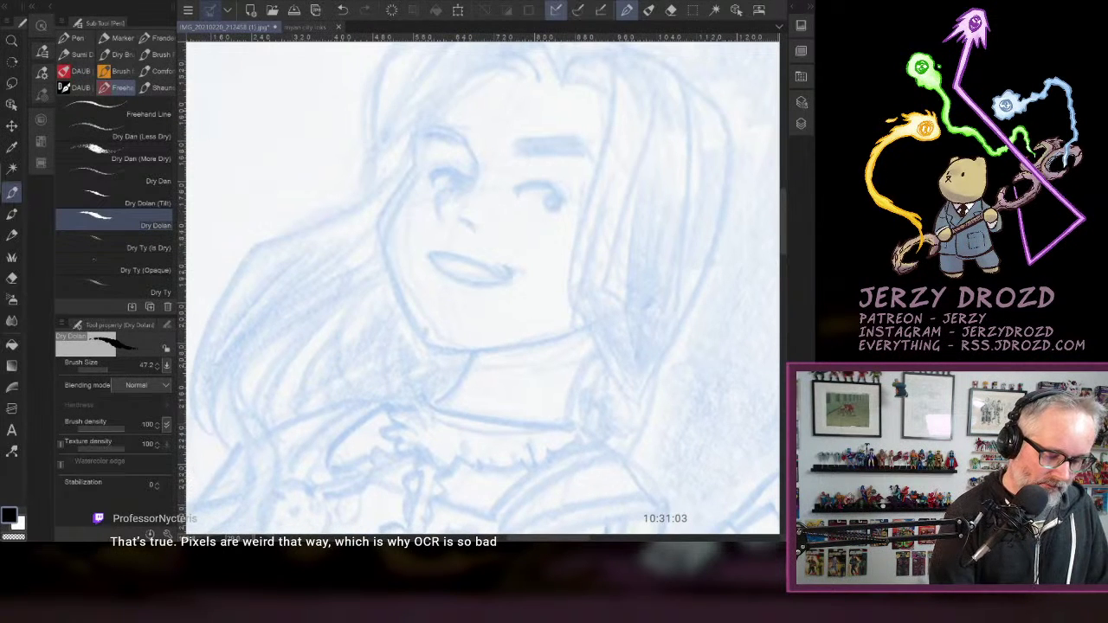
Try a short ink stroke at the character's temple, undo it, and reduce the Dry Dolan brush size to 27.8.
left_click_drag(410, 129, 415, 163)
key("ctrl+z")
key("ctrl+z")
key("bracketleft")
key("bracketleft")
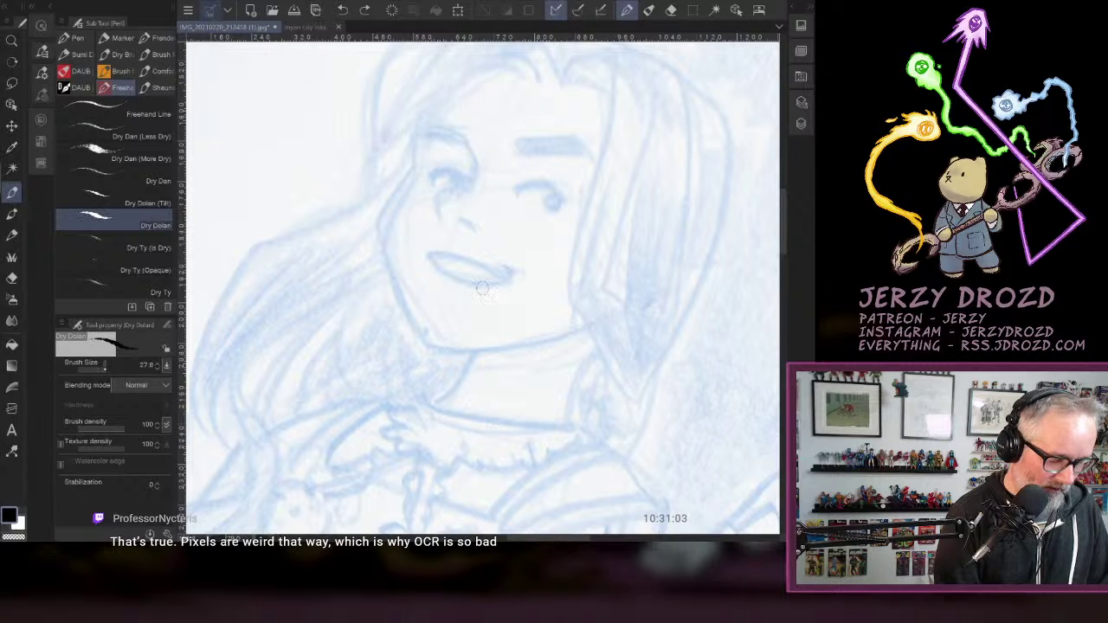
key("ctrl+z")
key("ctrl+z")
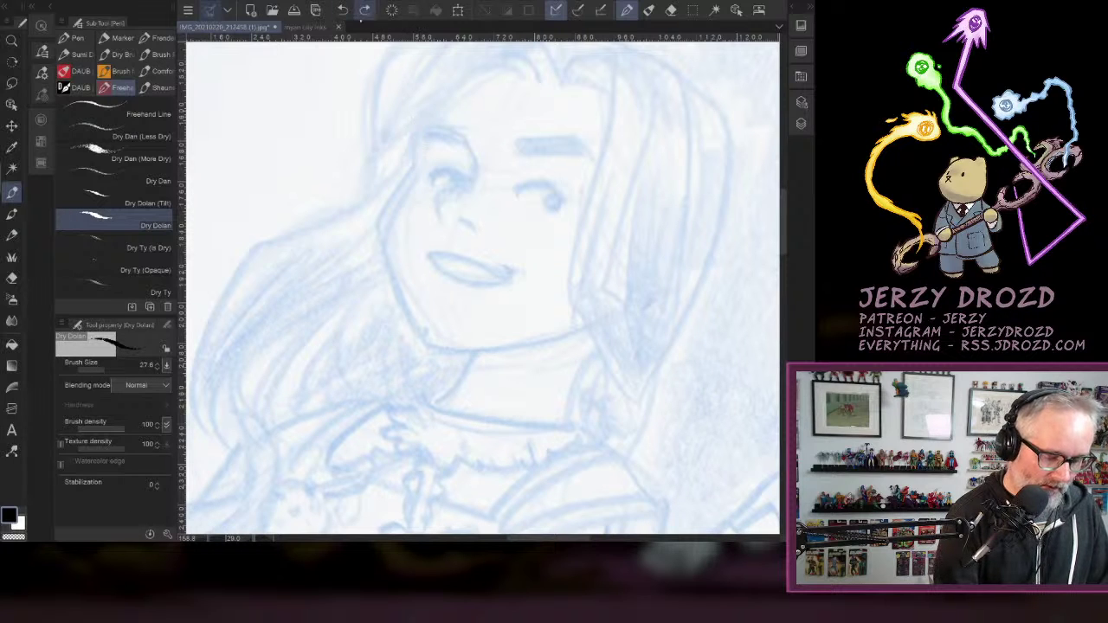
Try short downward ink strokes at the character's temple with the smaller brush, undoing each one.
left_click_drag(413, 131, 413, 171)
key("ctrl+z")
left_click_drag(413, 131, 414, 163)
key("ctrl+z")
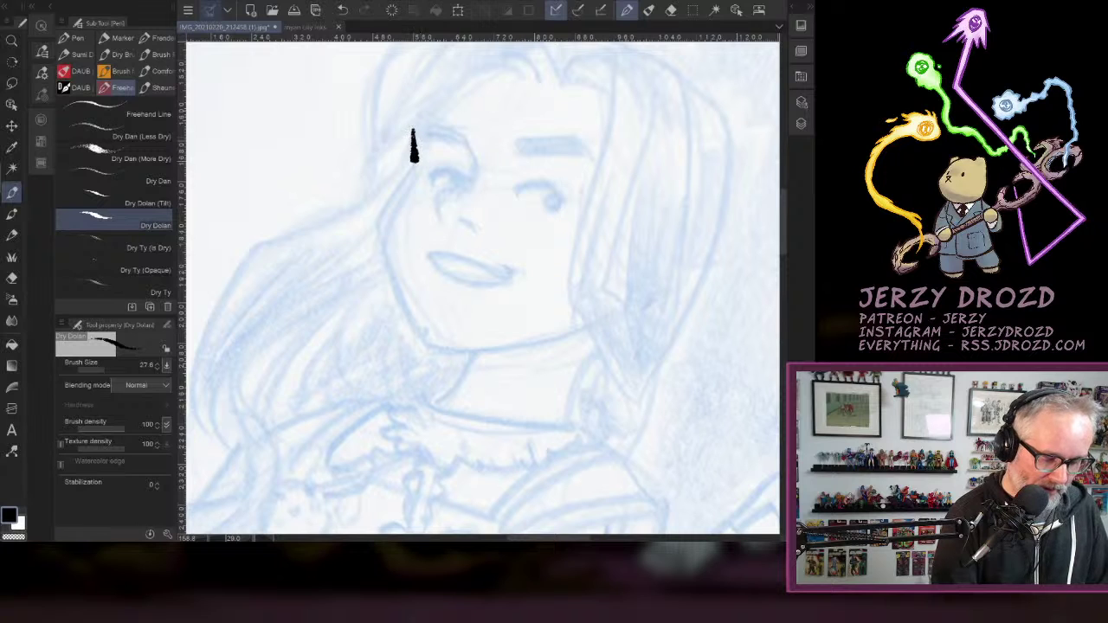
key("ctrl+z")
Ink the face contour from the temple down the cheek to the chin, then along the jaw up to the hair.
mouse_move(414, 123)
left_mouse_down()
mouse_move(414, 153)
mouse_move(383, 198)
mouse_move(422, 344)
left_mouse_up()
left_click_drag(606, 285, 553, 220)
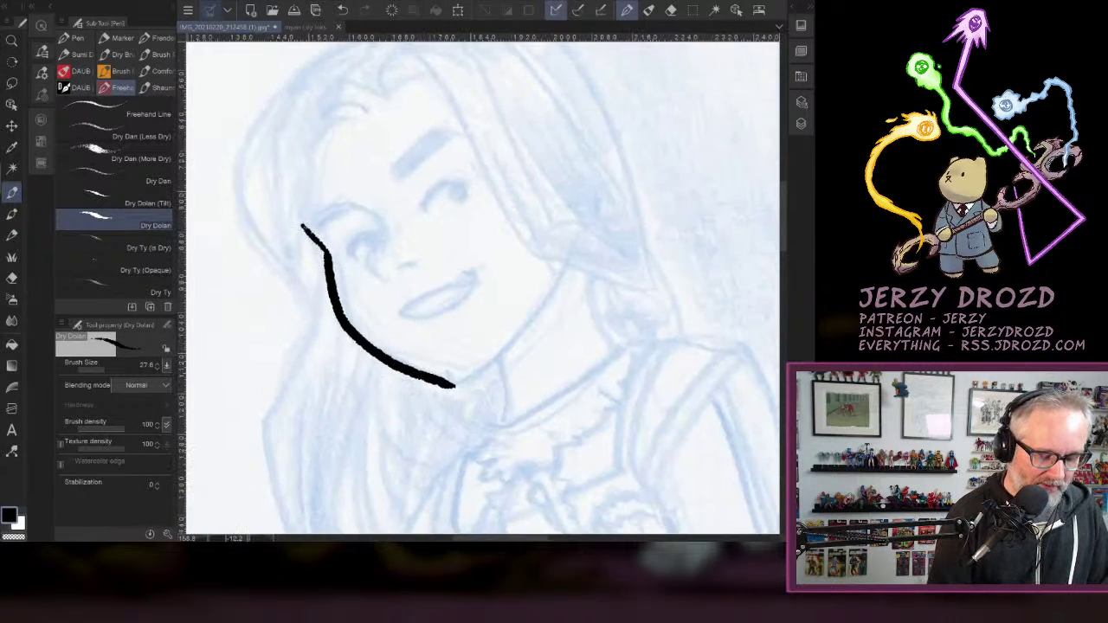
mouse_move(443, 379)
left_mouse_down()
mouse_move(488, 370)
mouse_move(591, 232)
left_mouse_up()
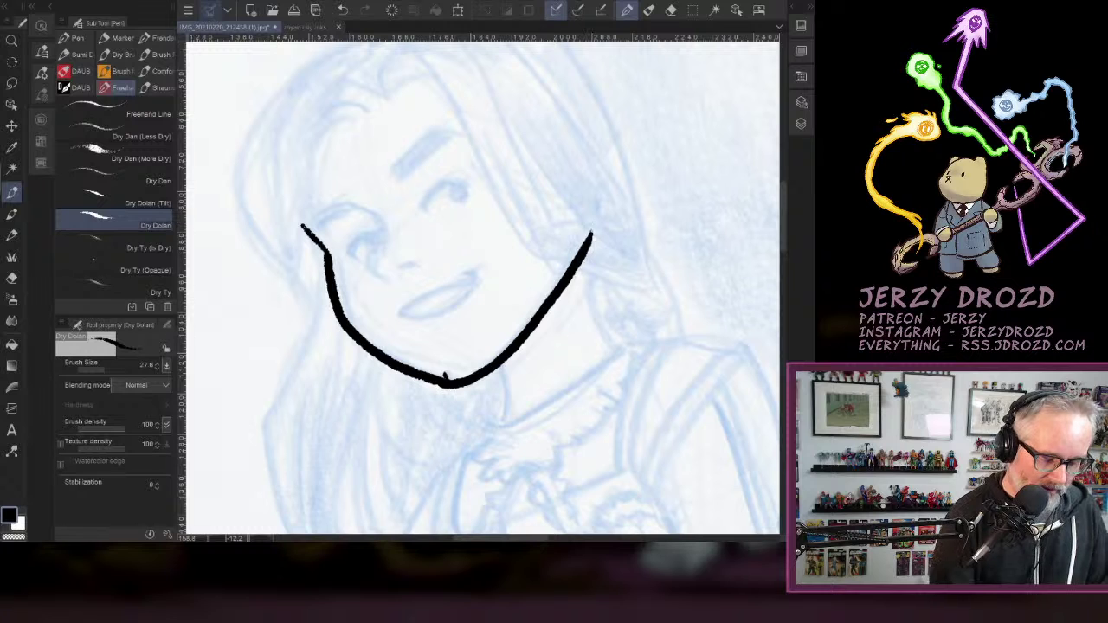
Replace the jaw stroke from the chin to the hair with a more curved one and ink the mouth outline.
key("ctrl+z")
mouse_move(443, 377)
left_mouse_down()
mouse_move(514, 343)
mouse_move(569, 229)
left_mouse_up()
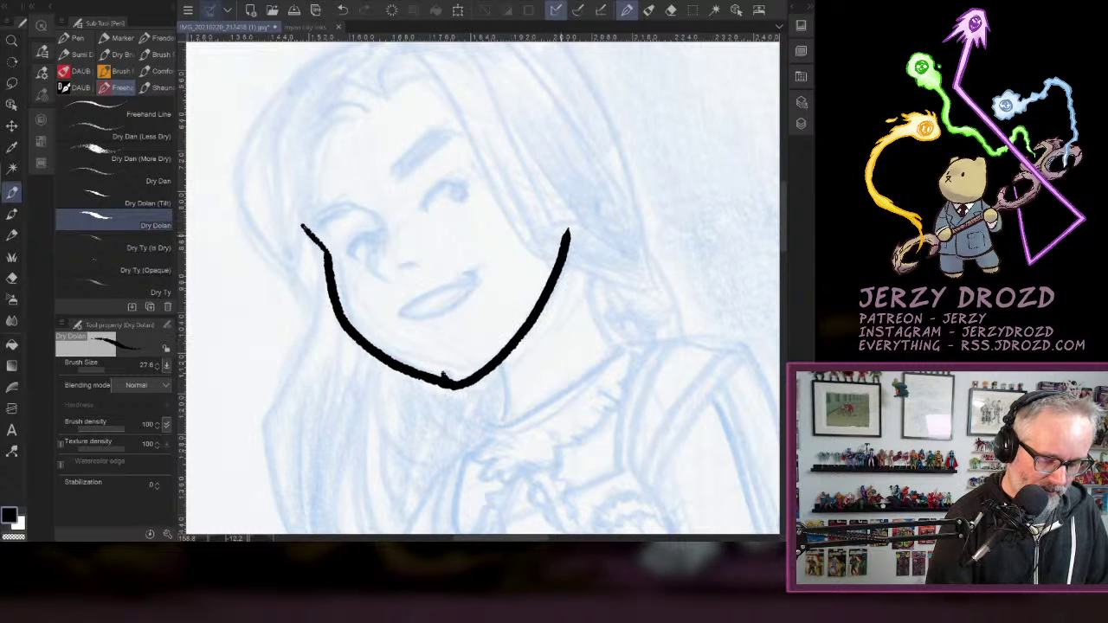
left_click_drag(400, 315, 484, 267)
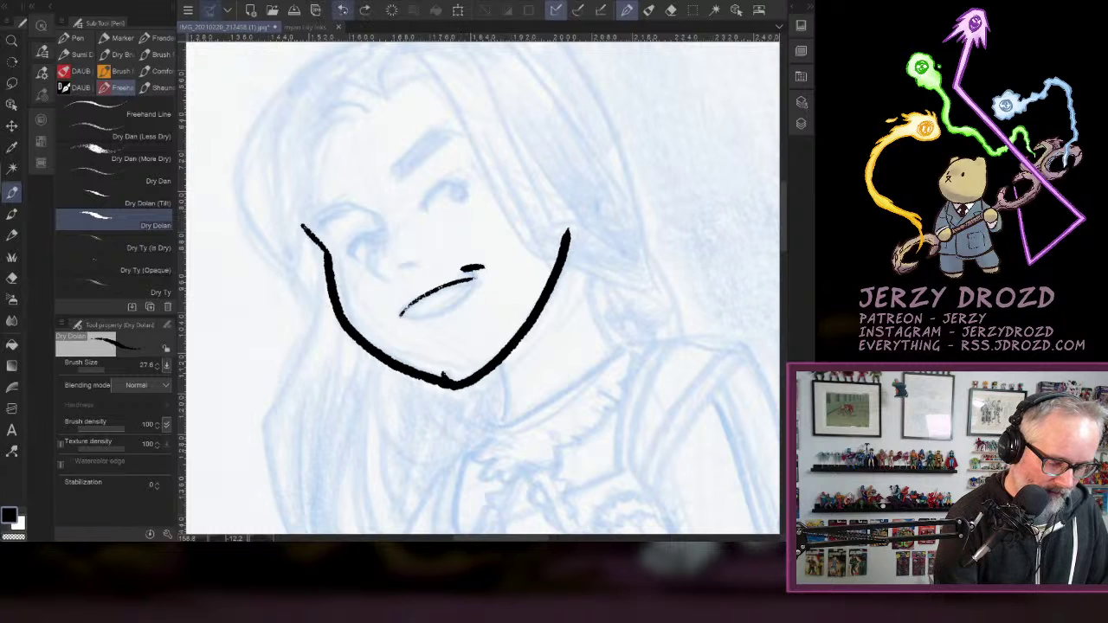
key("ctrl+z")
left_click_drag(464, 276, 482, 273)
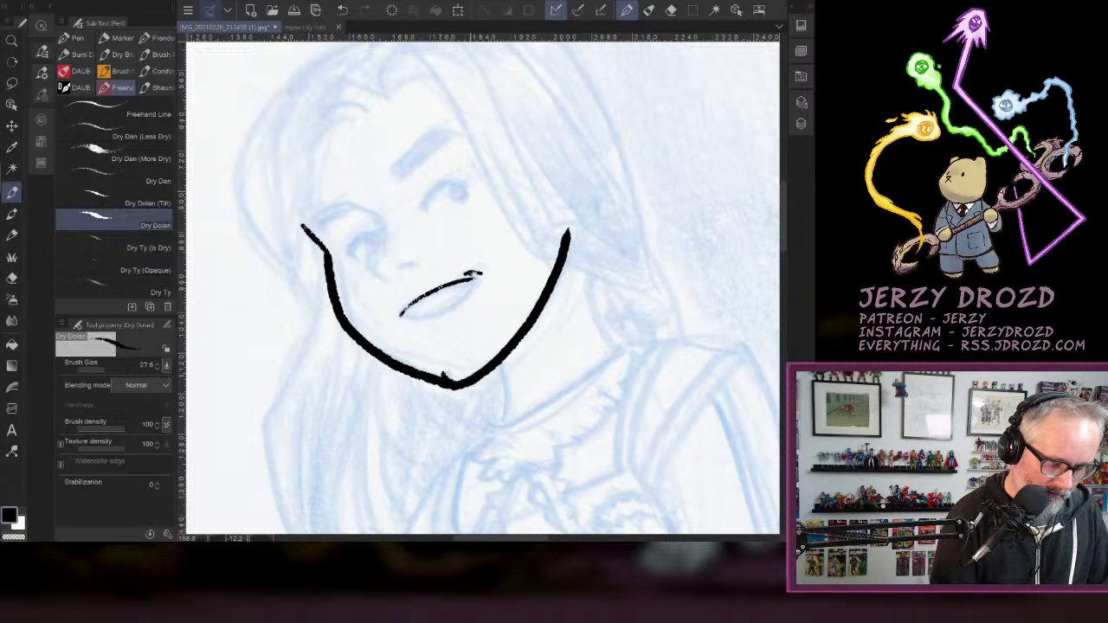
mouse_move(401, 313)
left_mouse_down()
mouse_move(422, 318)
mouse_move(478, 278)
left_mouse_up()
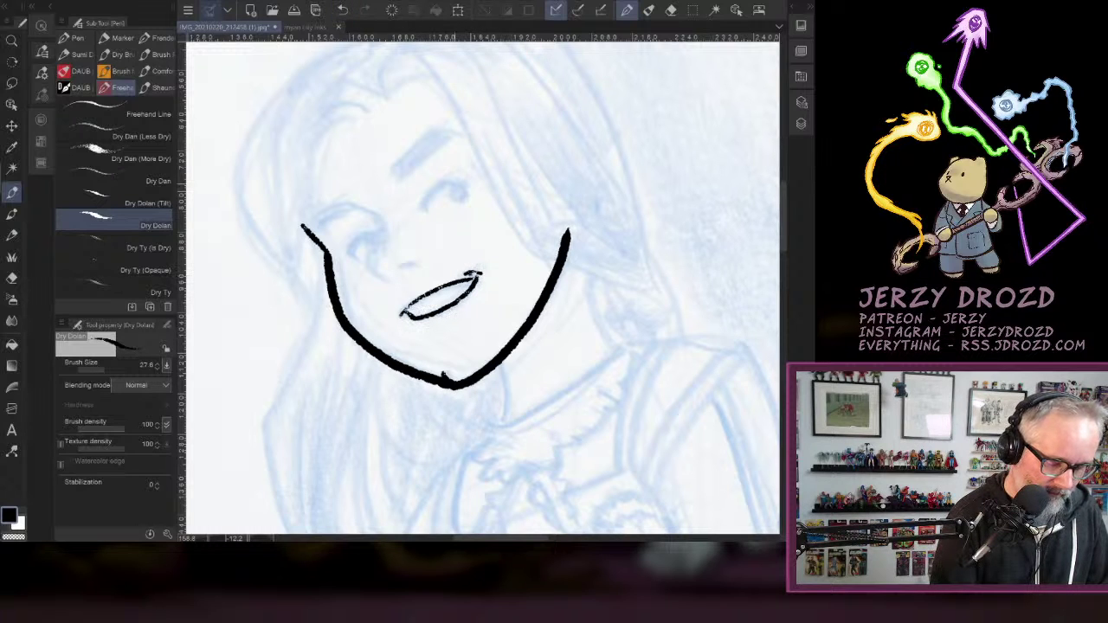
Ink the upper lids and solid black pupils of both eyes, redoing the far eye.
mouse_move(435, 192)
left_mouse_down()
mouse_move(423, 209)
mouse_move(472, 185)
mouse_move(446, 196)
mouse_move(463, 196)
left_mouse_up()
mouse_move(377, 226)
left_mouse_down()
mouse_move(346, 253)
mouse_move(377, 243)
left_mouse_up()
key("ctrl+z")
key("ctrl+z")
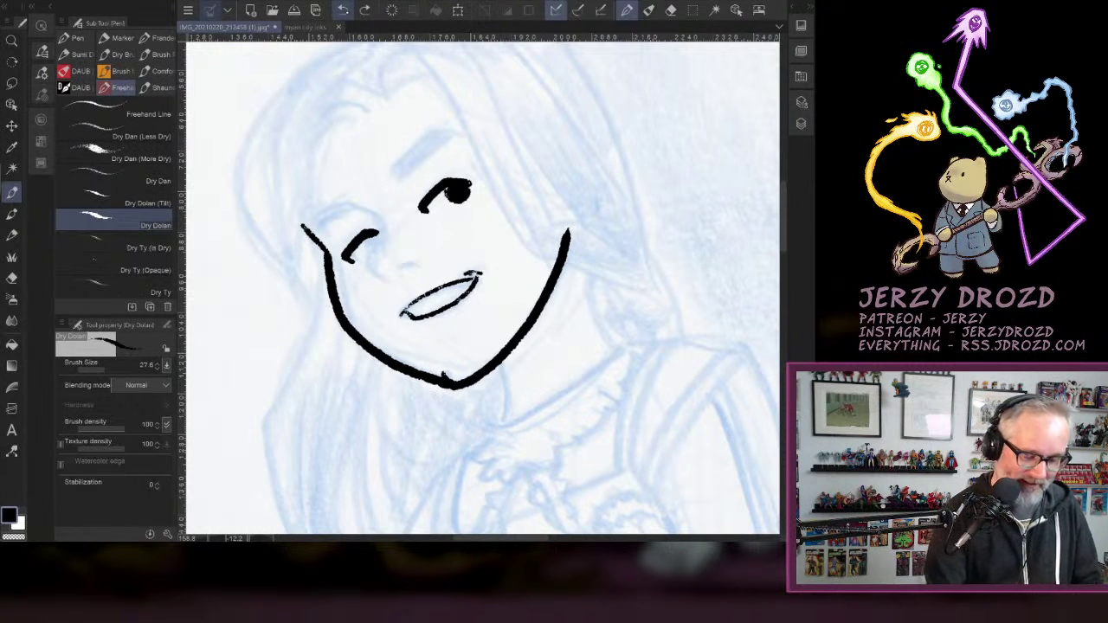
key("ctrl+z")
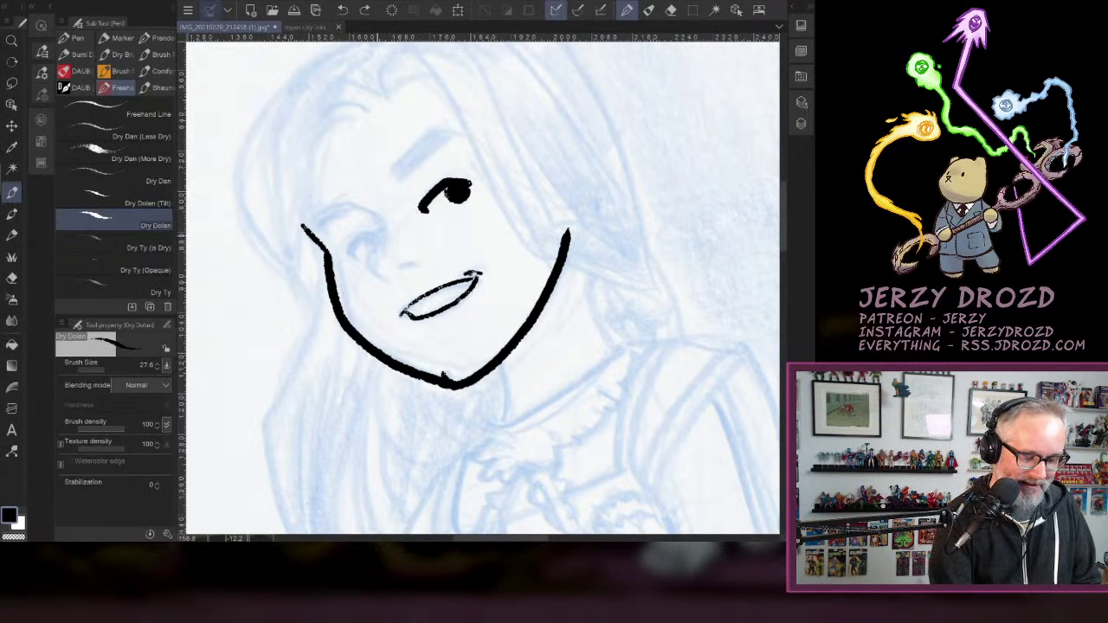
mouse_move(378, 231)
left_mouse_down()
mouse_move(347, 250)
mouse_move(376, 239)
left_mouse_up()
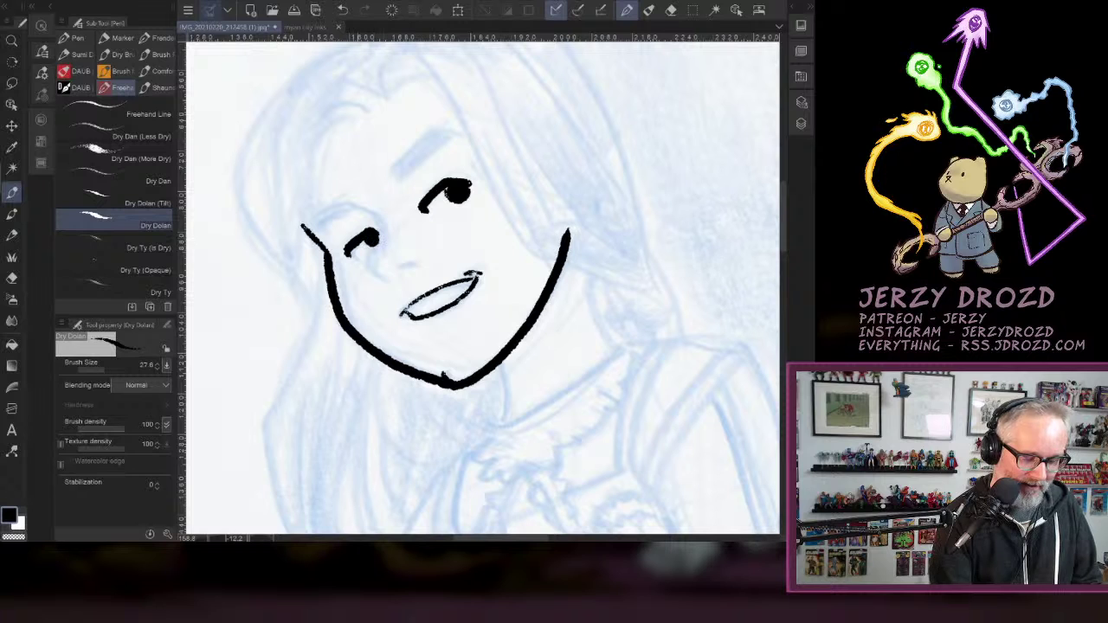
left_click_drag(350, 204, 379, 264)
key("ctrl+z")
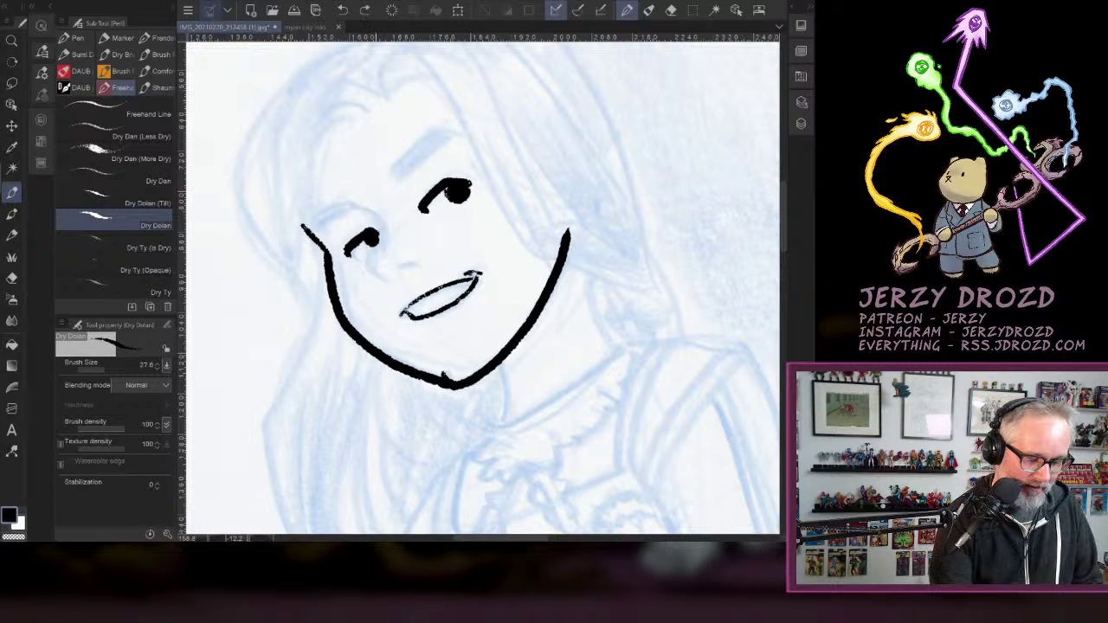
mouse_move(352, 208)
left_mouse_down()
mouse_move(387, 279)
mouse_move(415, 264)
left_mouse_up()
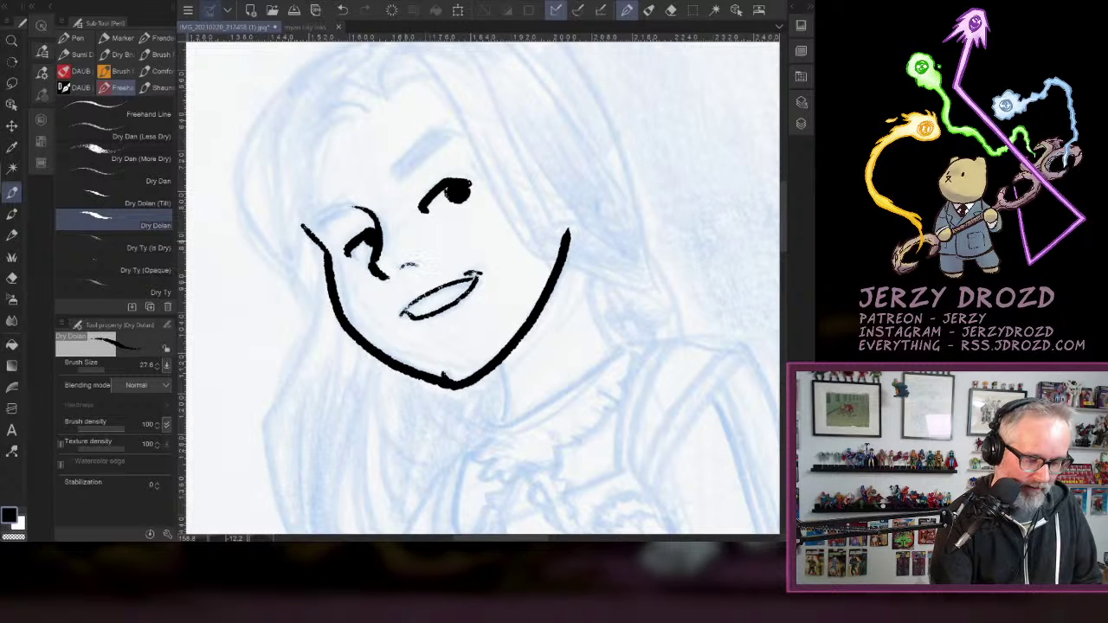
key("ctrl+z")
key("ctrl+z")
key("ctrl+z")
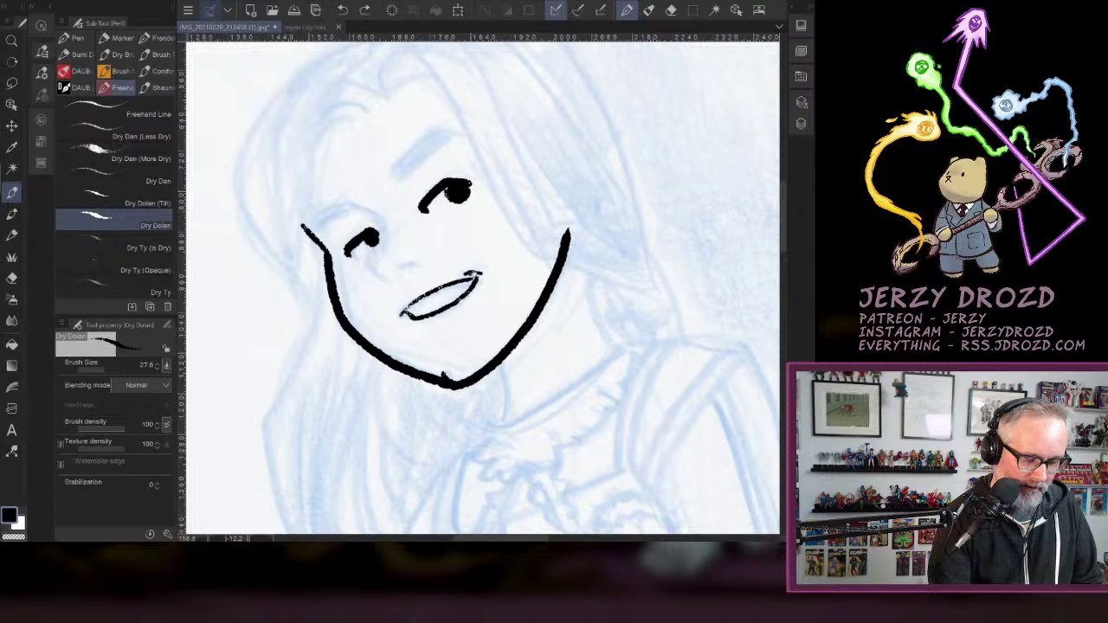
Ink the curve around the far eye socket, the nose bridge and the small nose tip marks.
left_click_drag(375, 249, 385, 279)
mouse_move(354, 200)
left_mouse_down()
mouse_move(382, 223)
mouse_move(378, 250)
left_mouse_up()
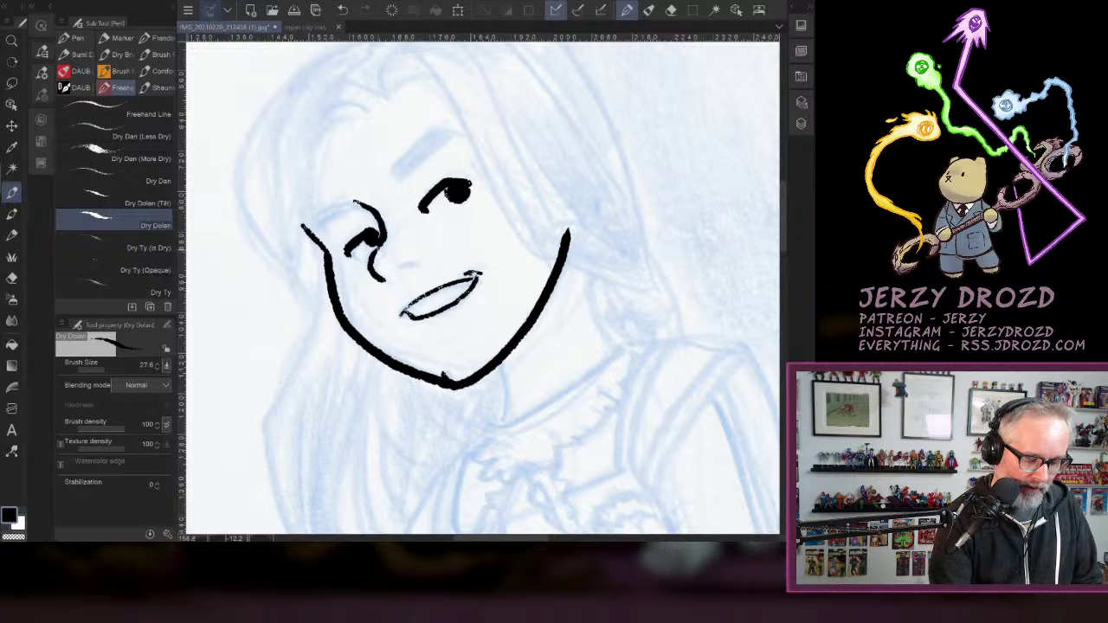
key("ctrl+z")
mouse_move(357, 207)
left_mouse_down()
mouse_move(379, 248)
mouse_move(417, 263)
left_mouse_up()
left_click_drag(418, 253, 419, 264)
mouse_move(394, 171)
left_mouse_down()
mouse_move(460, 136)
mouse_move(435, 122)
mouse_move(463, 134)
left_mouse_up()
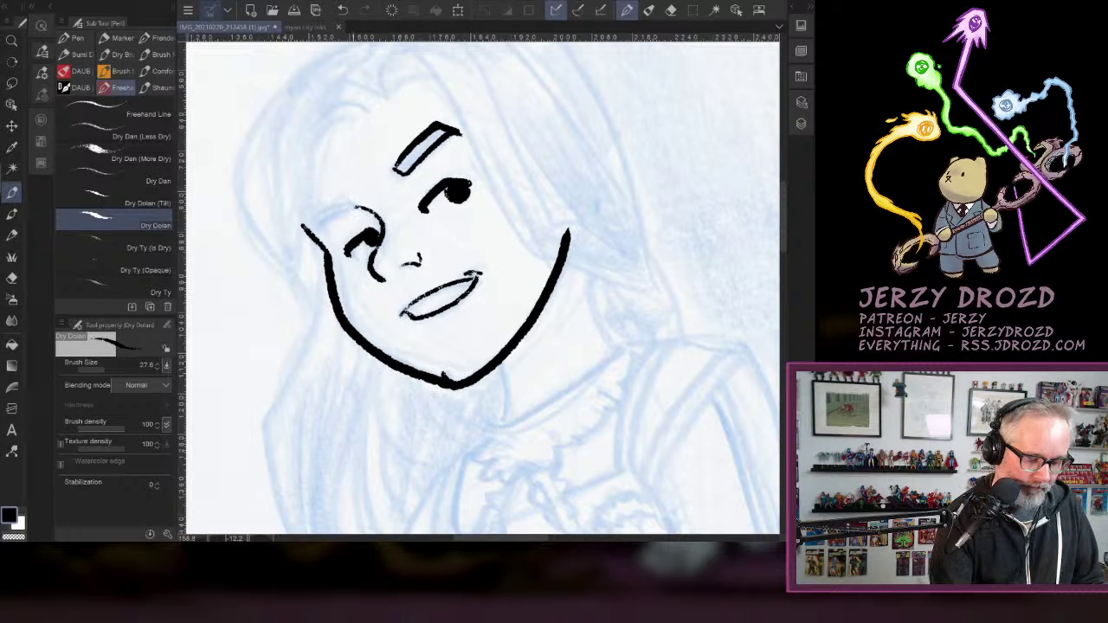
mouse_move(356, 204)
left_mouse_down()
mouse_move(298, 225)
mouse_move(313, 229)
left_mouse_up()
left_click(342, 10)
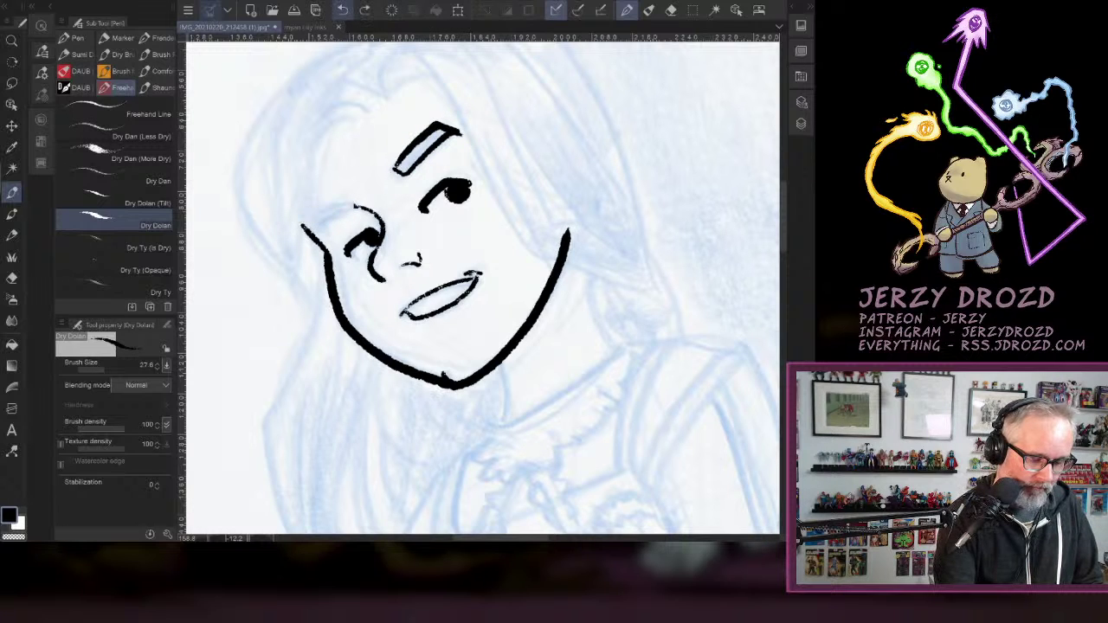
left_click(343, 10)
left_click(343, 10)
left_click(343, 10)
Ink the outlines of both eyebrows, extending the far one to the edge of the face.
mouse_move(390, 172)
left_mouse_down()
mouse_move(428, 132)
mouse_move(459, 132)
left_mouse_up()
mouse_move(389, 179)
left_mouse_down()
mouse_move(457, 137)
mouse_move(433, 129)
left_mouse_up()
mouse_move(353, 204)
left_mouse_down()
mouse_move(302, 225)
mouse_move(314, 235)
left_mouse_up()
left_click(343, 10)
Ink the front hair lock from the parting down past the jaw, with thin strand curves over the forehead.
mouse_move(418, 260)
left_mouse_down()
mouse_move(367, 339)
mouse_move(371, 245)
mouse_move(355, 328)
left_mouse_up()
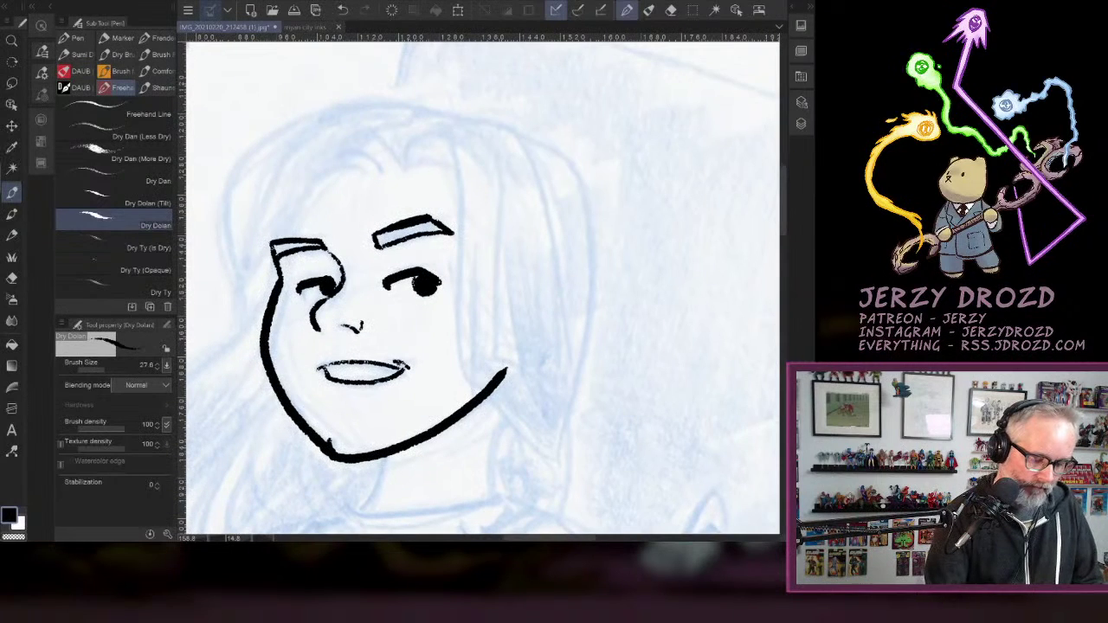
mouse_move(402, 169)
left_mouse_down()
mouse_move(445, 131)
mouse_move(457, 346)
mouse_move(551, 454)
left_mouse_up()
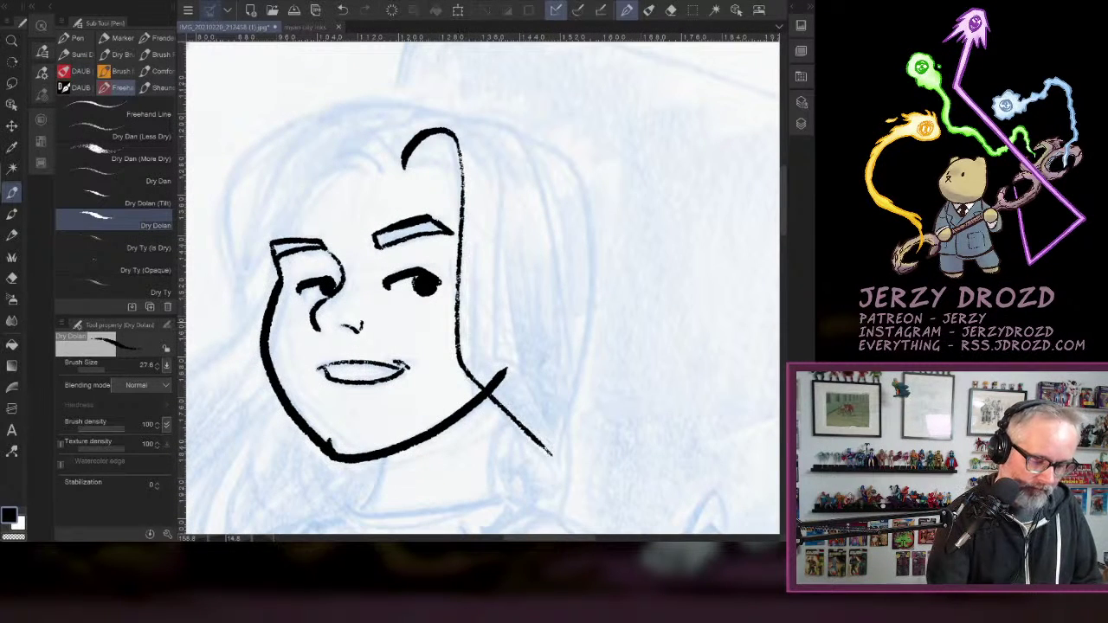
mouse_move(408, 165)
left_mouse_down()
mouse_move(437, 150)
mouse_move(459, 195)
left_mouse_up()
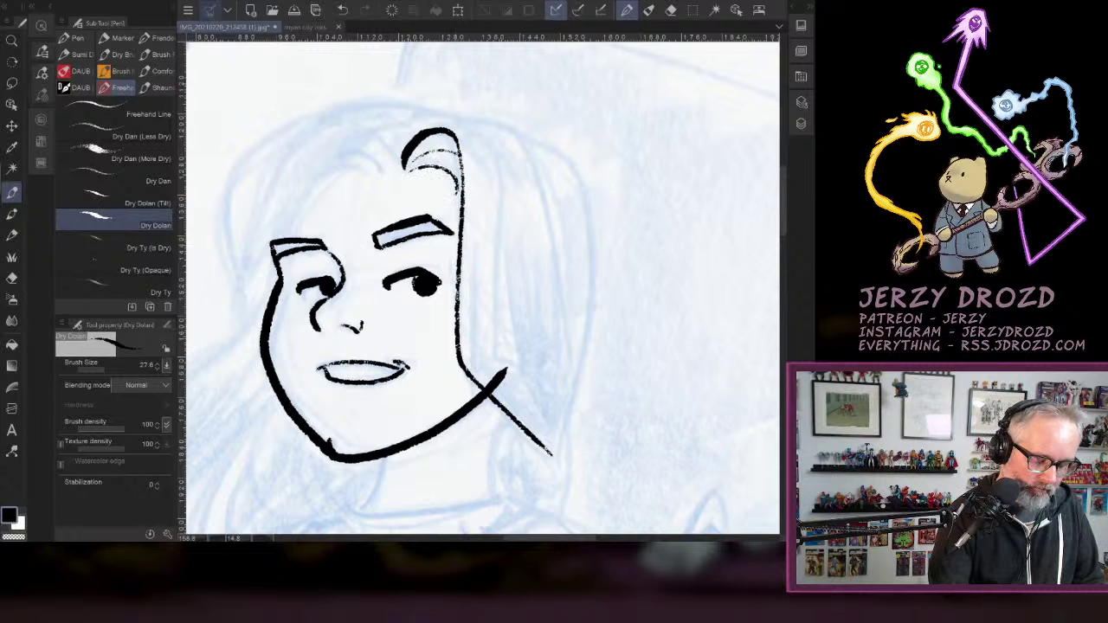
mouse_move(407, 144)
left_mouse_down()
mouse_move(471, 115)
mouse_move(529, 112)
left_mouse_up()
key("ctrl+z")
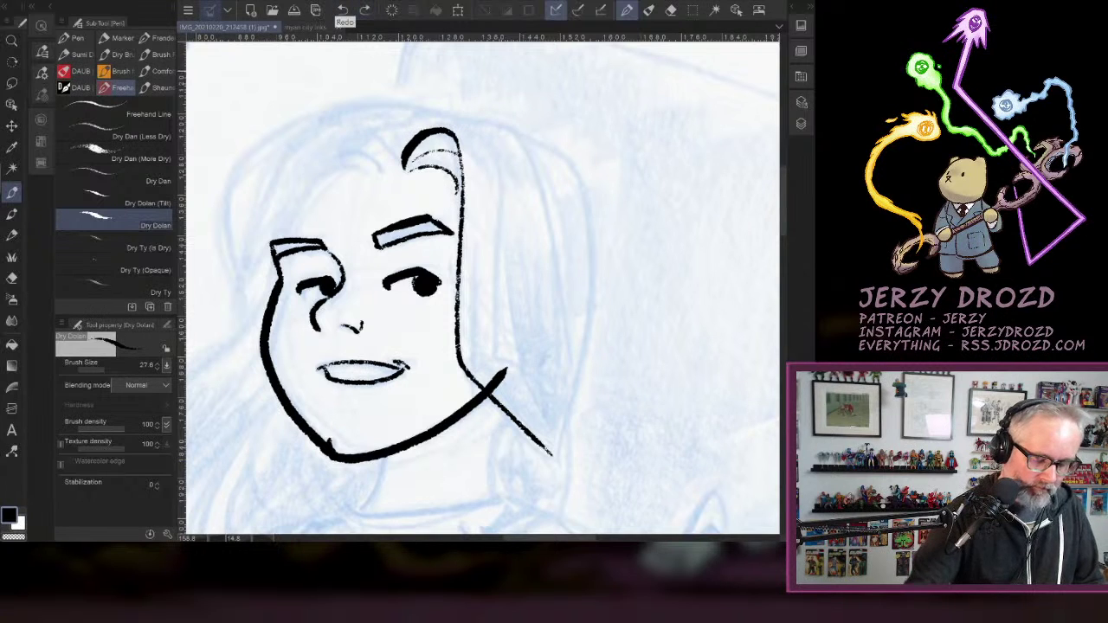
Trim the jaw line's overshoot beyond the hair lock with the Vector eraser.
mouse_move(433, 303)
left_mouse_down()
mouse_move(368, 375)
mouse_move(379, 188)
left_mouse_up()
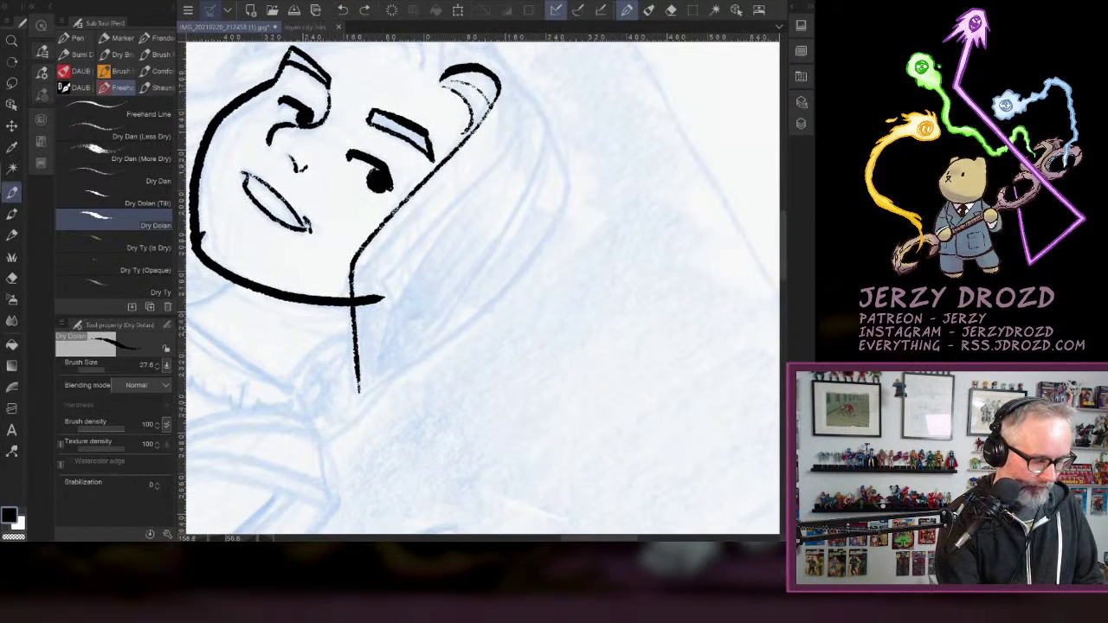
key("e")
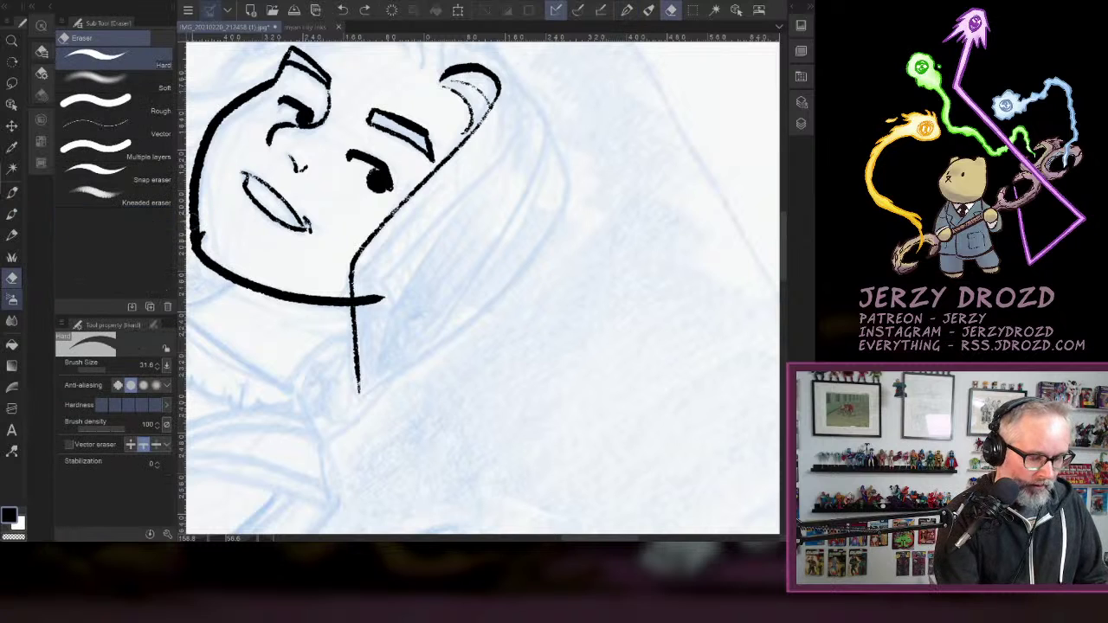
left_click(96, 129)
left_click(371, 300)
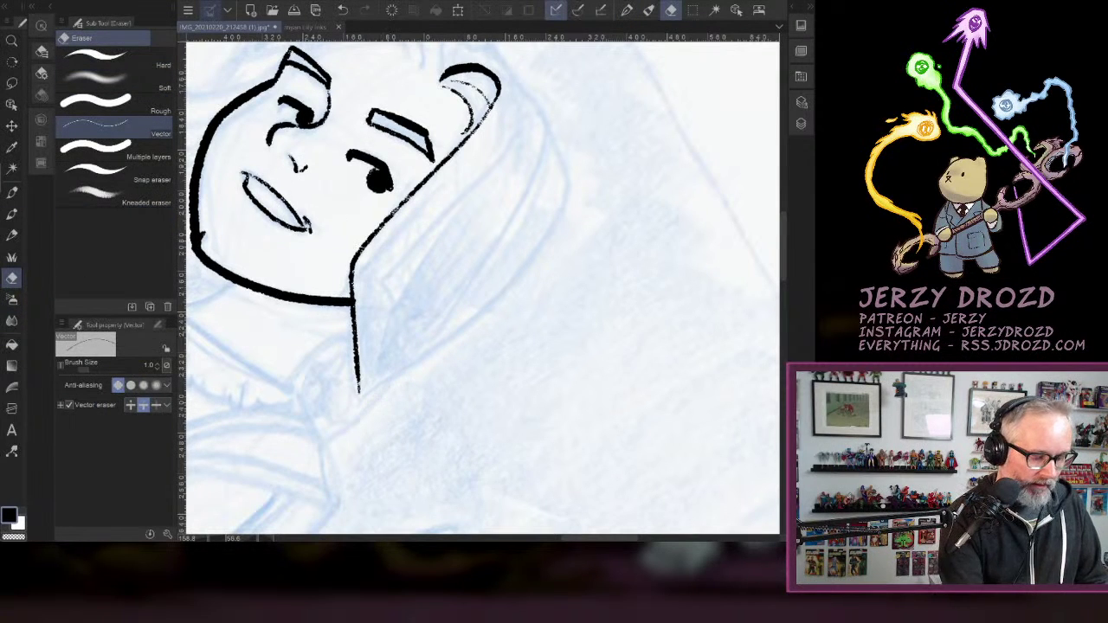
Ink the thick outer hair contour from the parting around the near side of the head to the lock's tip.
key("p")
left_click_drag(371, 300, 332, 388)
mouse_move(401, 156)
left_mouse_down()
mouse_move(450, 138)
mouse_move(508, 201)
mouse_move(523, 308)
mouse_move(321, 478)
left_mouse_up()
Ink two thin strand lines inside the near-side hair, redoing strokes until they follow the hair's shape.
mouse_move(453, 140)
left_mouse_down()
mouse_move(354, 223)
mouse_move(358, 141)
mouse_move(391, 360)
mouse_move(446, 489)
left_mouse_up()
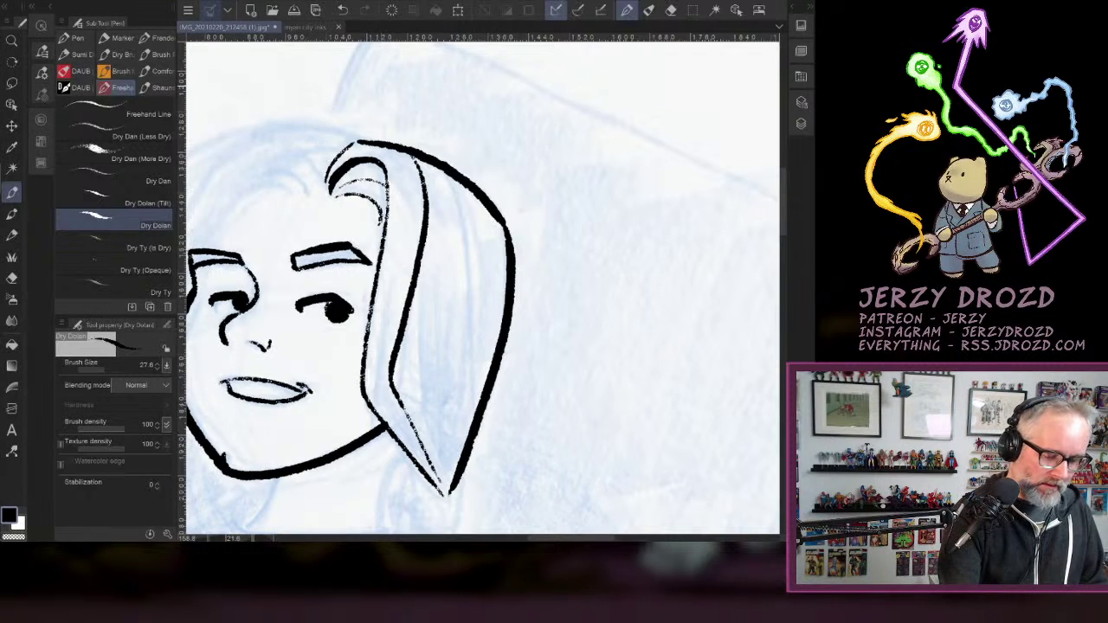
key("ctrl+z")
mouse_move(421, 157)
left_mouse_down()
mouse_move(397, 368)
mouse_move(446, 489)
left_mouse_up()
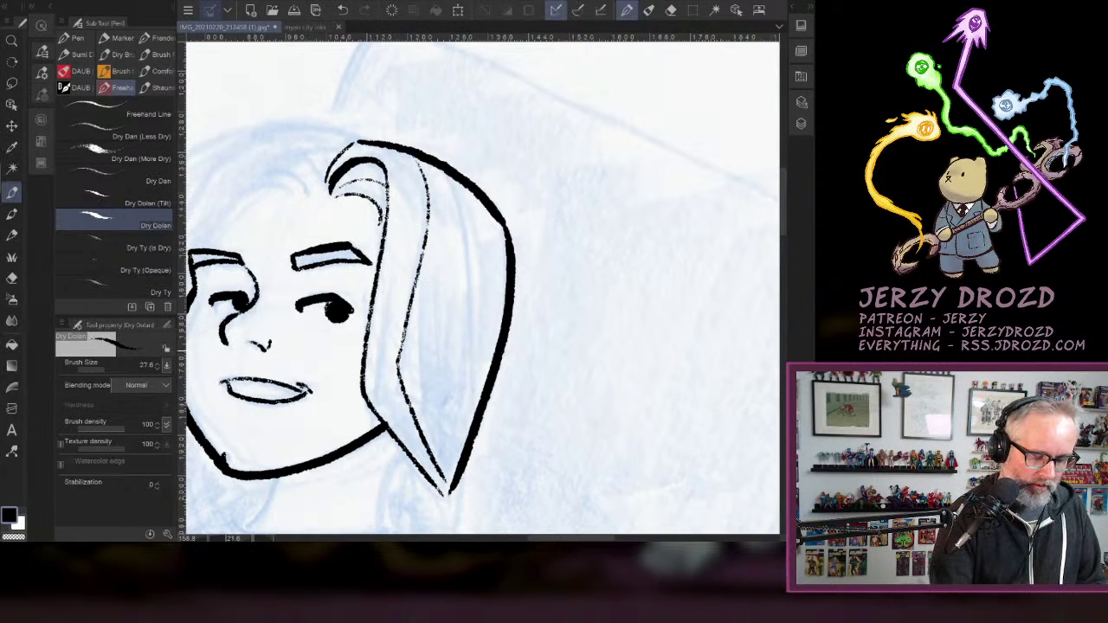
left_click_drag(390, 176, 415, 453)
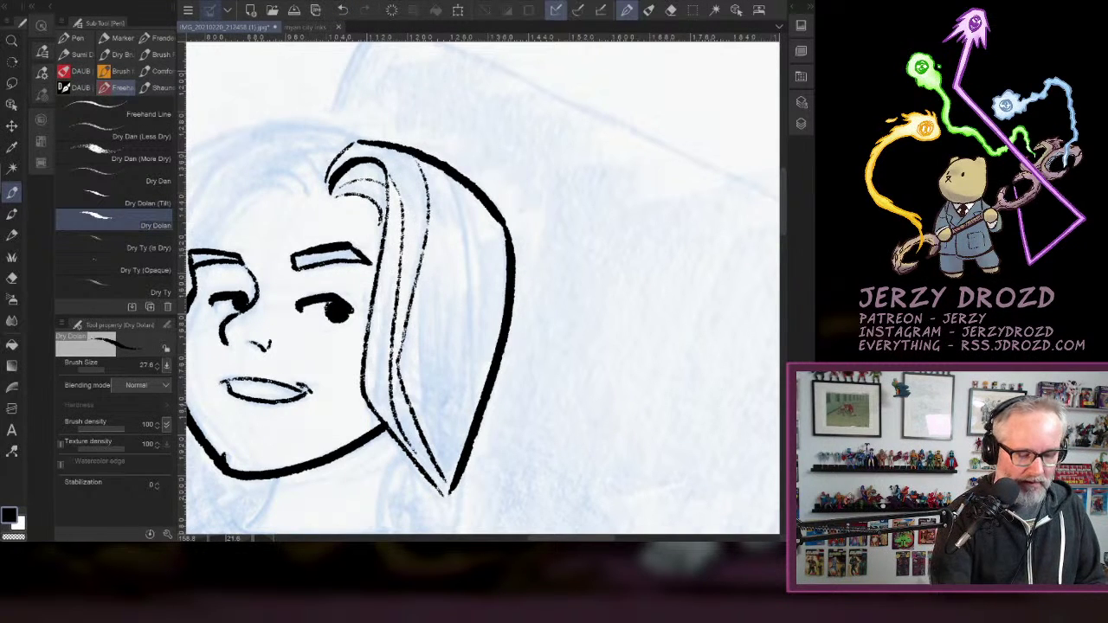
key("ctrl+z")
left_click_drag(445, 173, 472, 441)
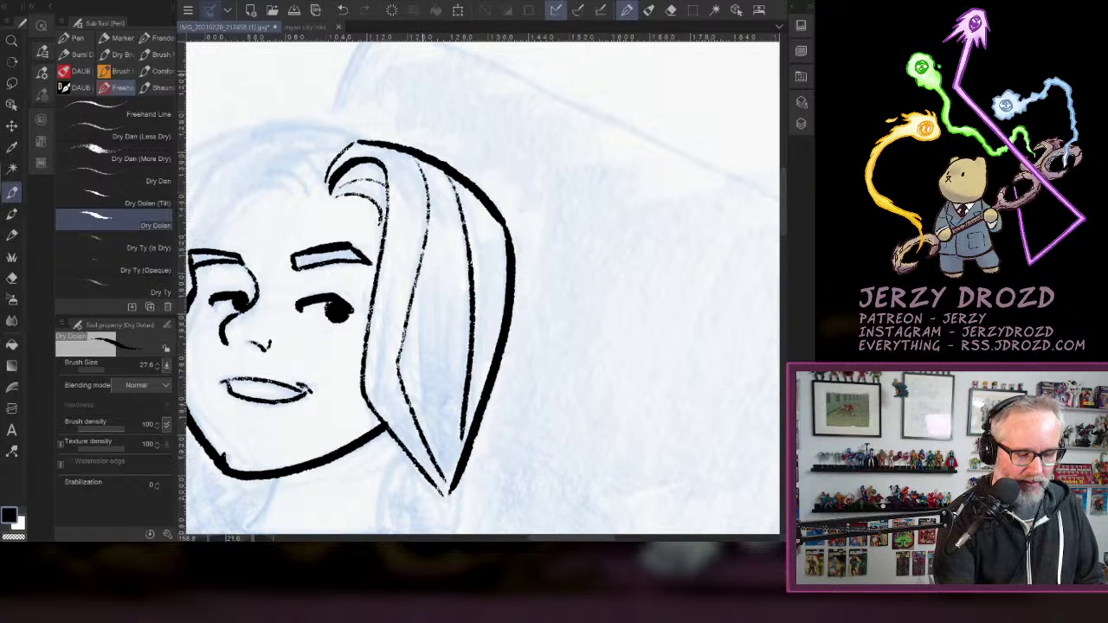
key("ctrl+z")
mouse_move(446, 173)
left_mouse_down()
mouse_move(471, 302)
mouse_move(474, 446)
left_mouse_up()
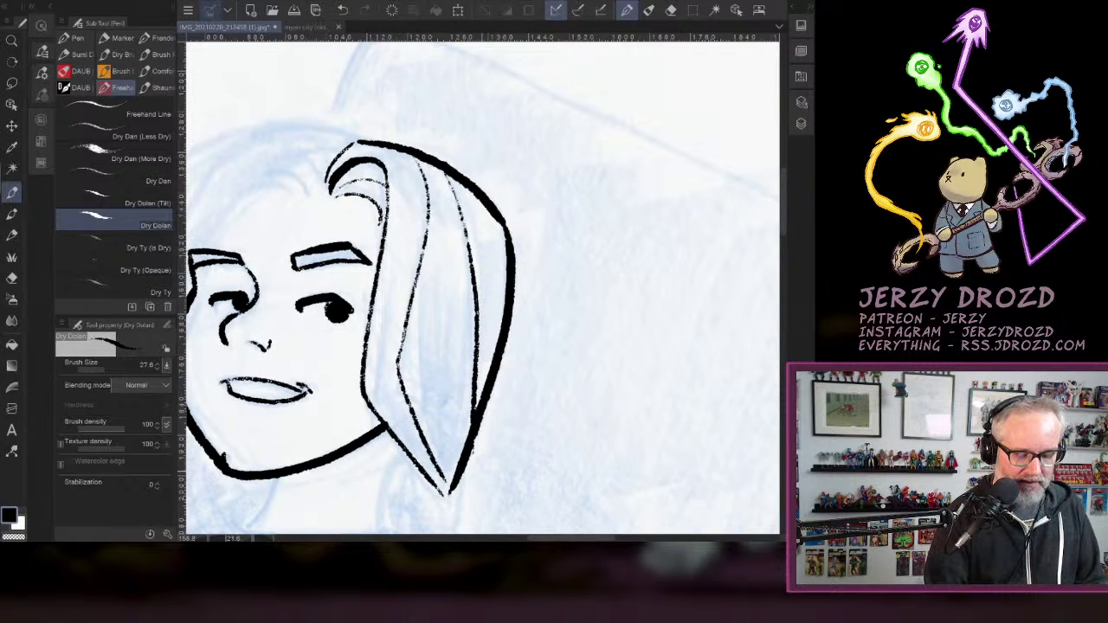
Ink both sides of the neck from the jaw and hair down toward the collar.
scroll(482, 286, "down", 5)
left_click_drag(481, 172, 456, 275)
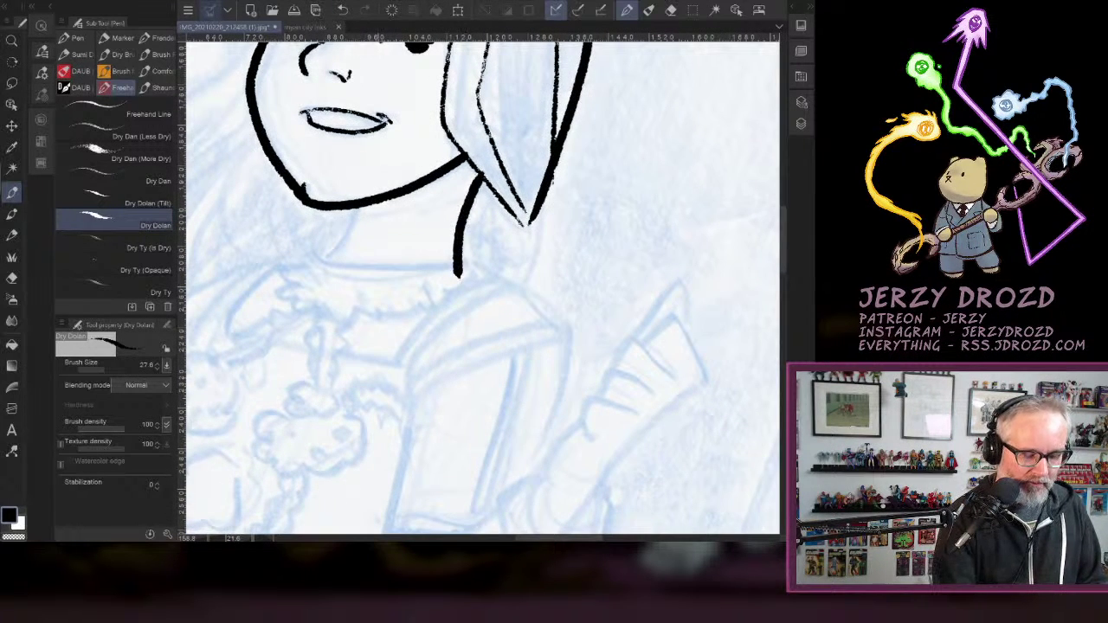
left_click_drag(359, 209, 325, 259)
scroll(482, 289, "up", 3)
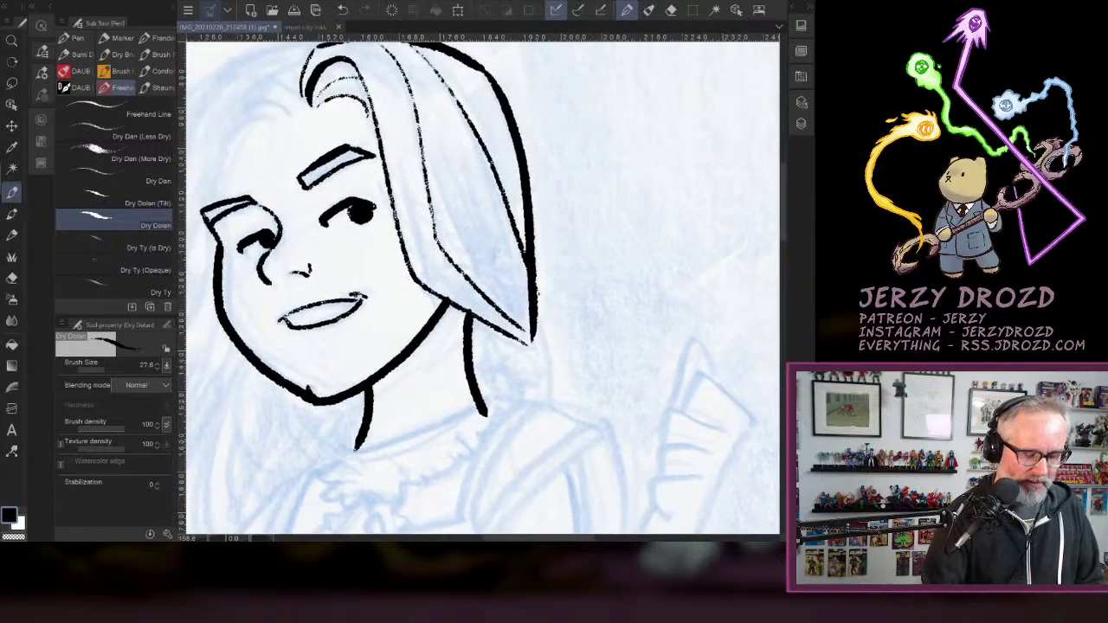
Erase a small piece of the far eye's lid line, comparing the result by undoing and redoing it.
left_click_drag(606, 346, 579, 426)
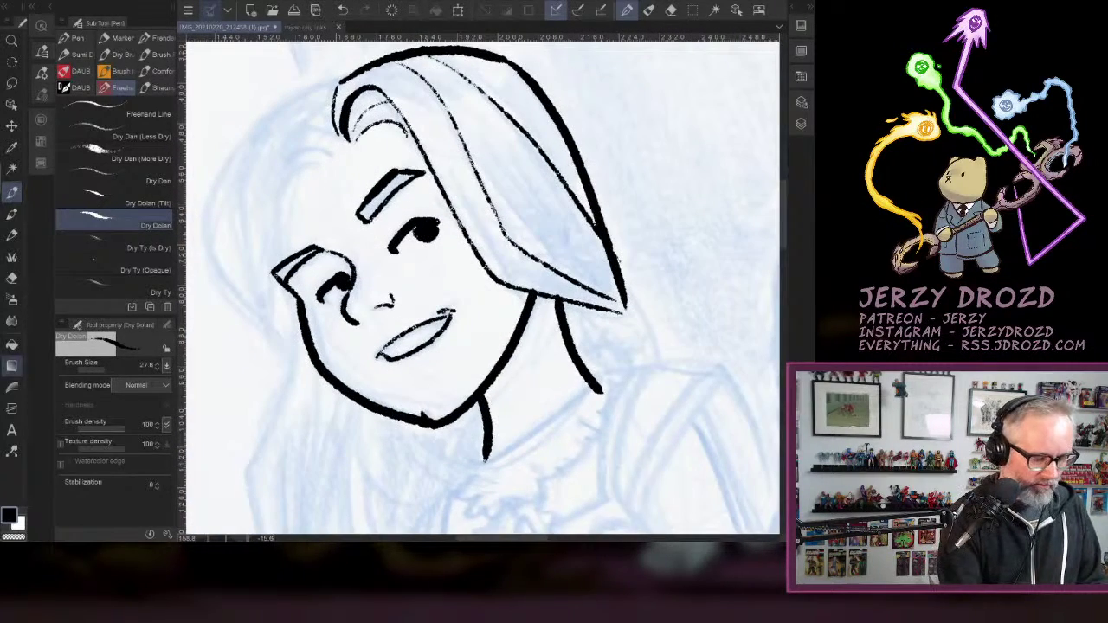
key("e")
mouse_move(330, 278)
left_mouse_down()
mouse_move(322, 303)
mouse_move(342, 273)
left_mouse_up()
key("p")
key("ctrl+z")
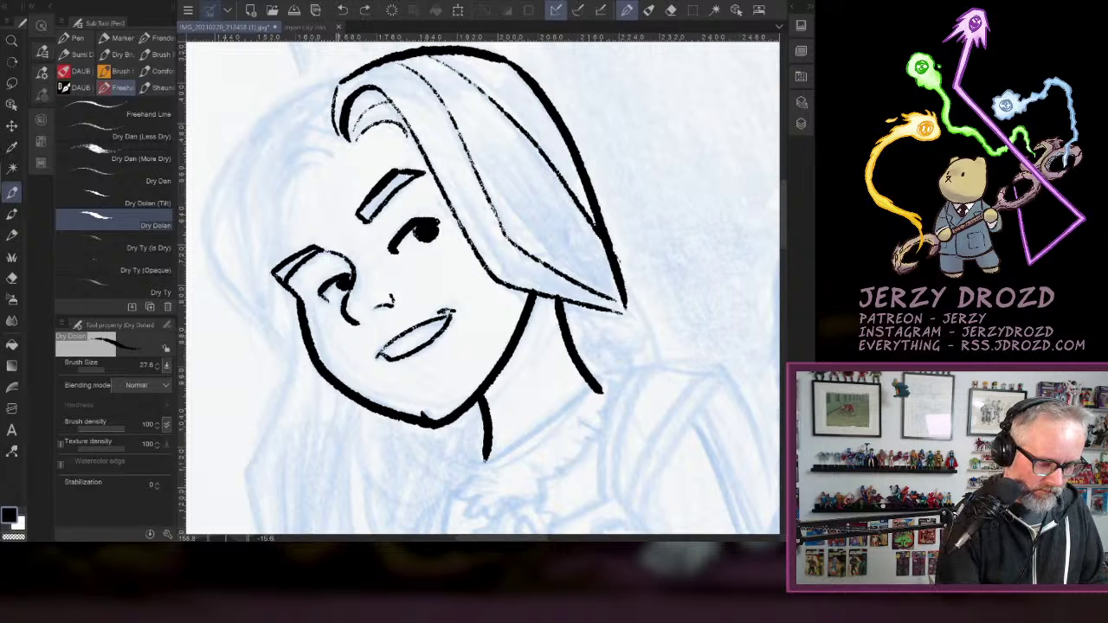
key("ctrl+y")
Ink the far-side hairline from the parting down to the eyebrow, plus a curved strand rising from the parting.
left_click_drag(519, 242, 566, 376)
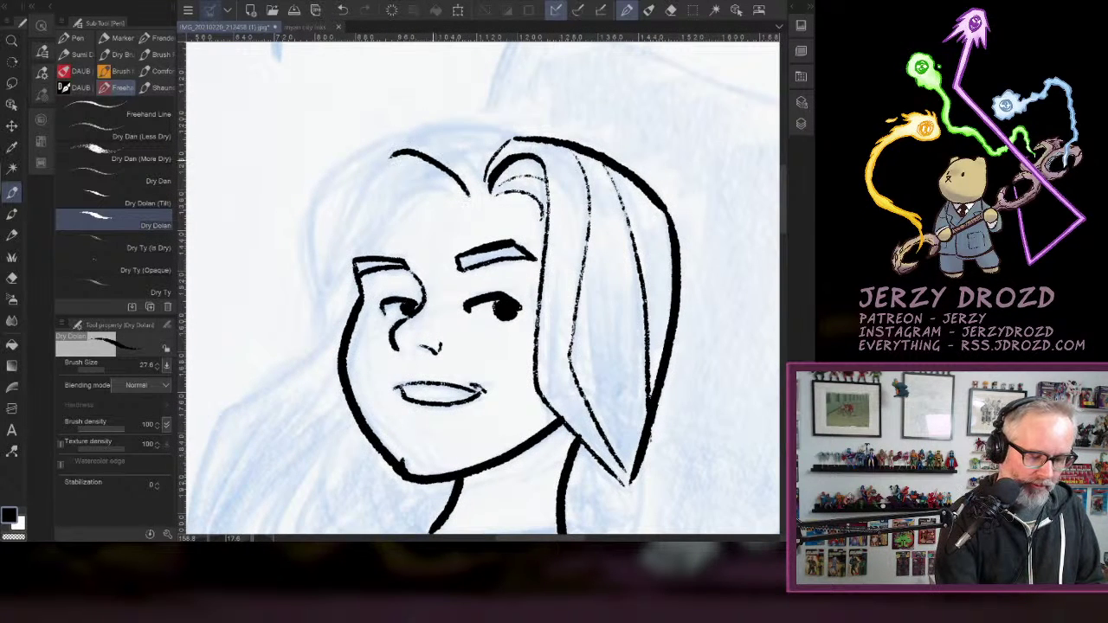
left_click_drag(461, 192, 374, 240)
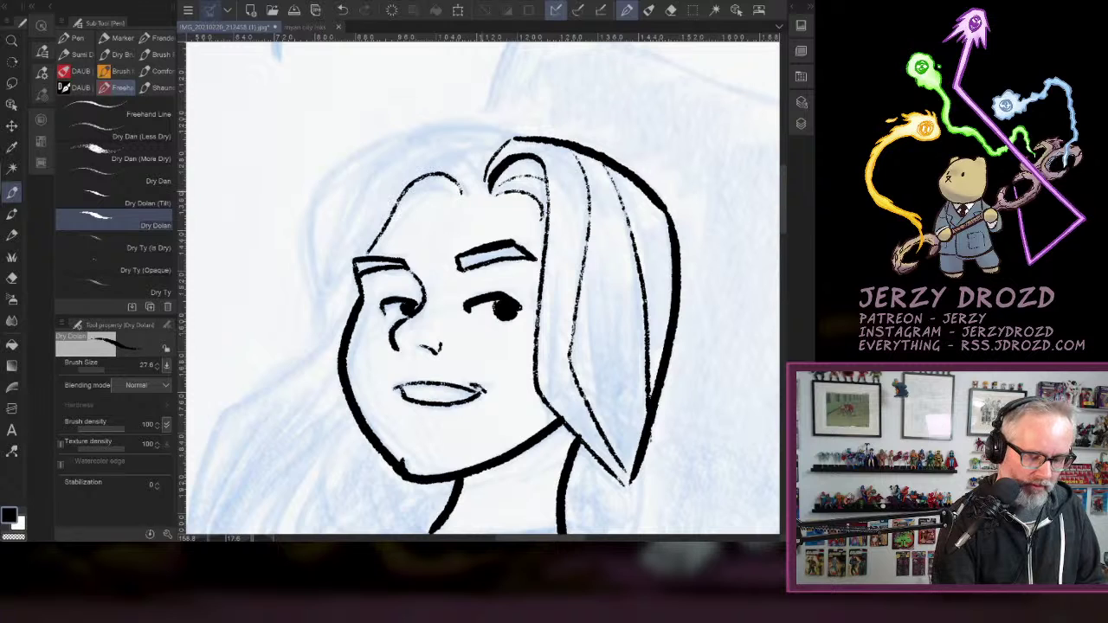
mouse_move(461, 190)
left_mouse_down()
mouse_move(402, 205)
mouse_move(370, 252)
left_mouse_up()
left_click_drag(478, 193, 404, 131)
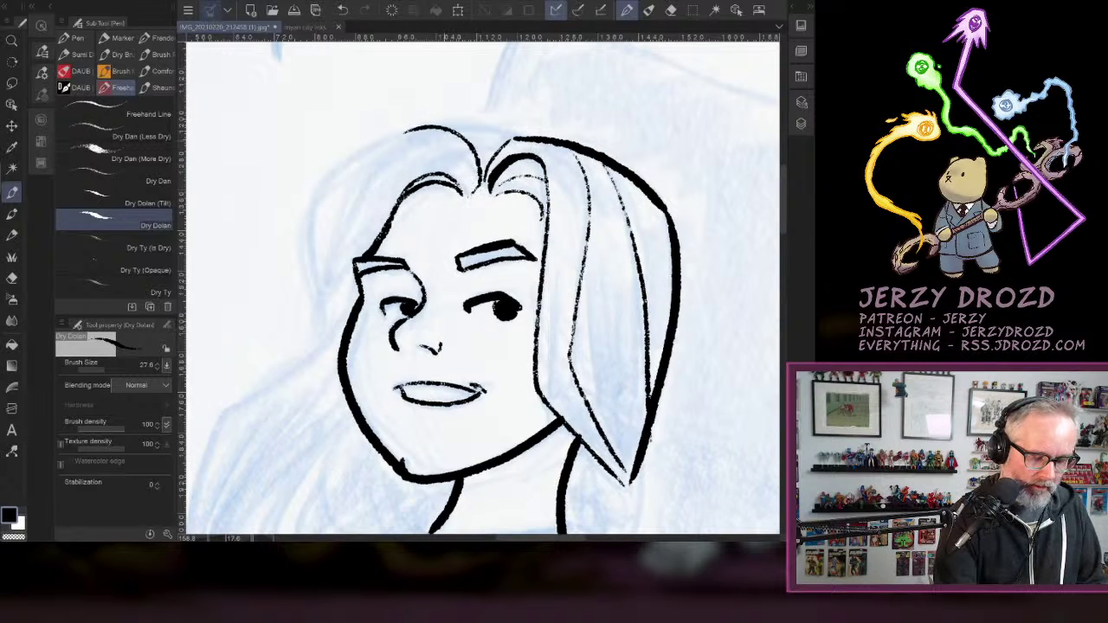
Ink the thick outer hair contour from the crown around the far side of the head, redoing it once.
mouse_move(512, 135)
left_mouse_down()
mouse_move(452, 114)
mouse_move(294, 232)
mouse_move(312, 342)
left_mouse_up()
key("ctrl+z")
mouse_move(520, 133)
left_mouse_down()
mouse_move(453, 115)
mouse_move(303, 238)
mouse_move(310, 344)
left_mouse_up()
Add thin strand lines inside the far-side hair and close the hairline at the parting with a short stroke.
mouse_move(466, 172)
left_mouse_down()
mouse_move(349, 202)
mouse_move(317, 282)
left_mouse_up()
key("ctrl+z")
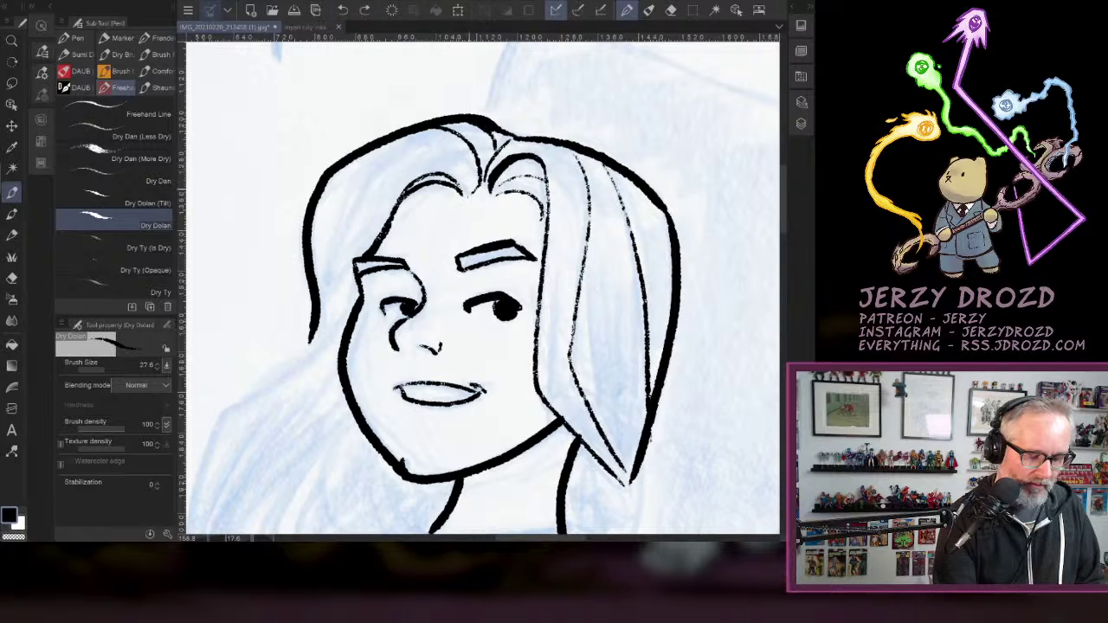
left_click_drag(466, 161, 419, 132)
left_click_drag(354, 171, 318, 298)
left_click_drag(343, 199, 331, 251)
mouse_move(475, 346)
left_mouse_down()
mouse_move(500, 307)
mouse_move(484, 289)
left_mouse_up()
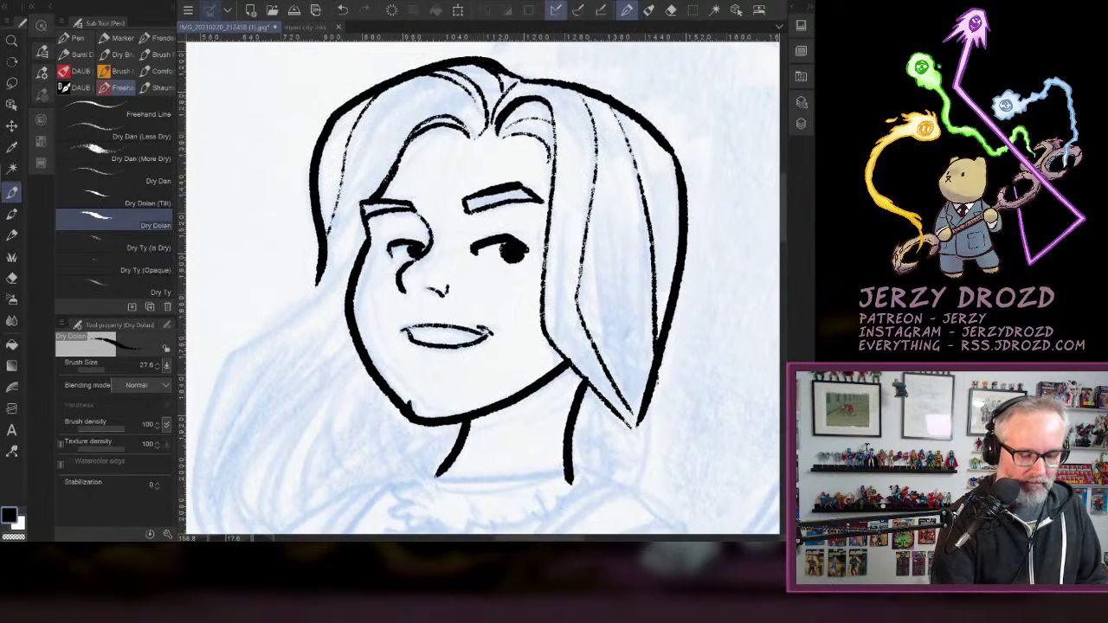
mouse_move(485, 129)
left_mouse_down()
mouse_move(493, 140)
mouse_move(510, 133)
left_mouse_up()
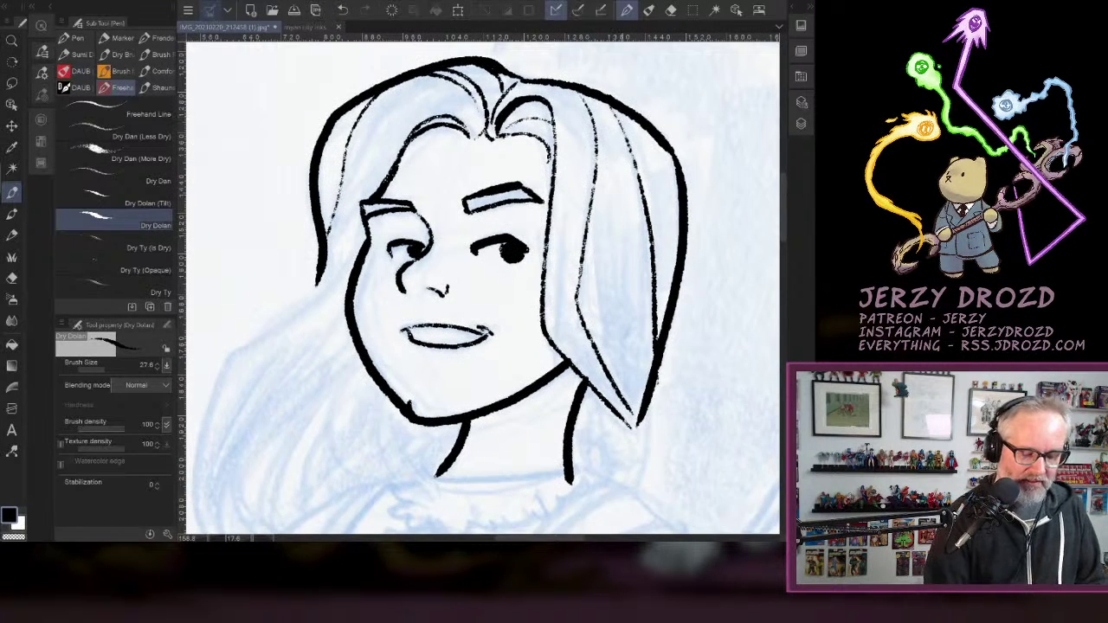
Ink the thick outer contour of the long hair from the eyebrow, sweeping left of the face down to the curled tip.
left_click_drag(424, 346, 569, 258)
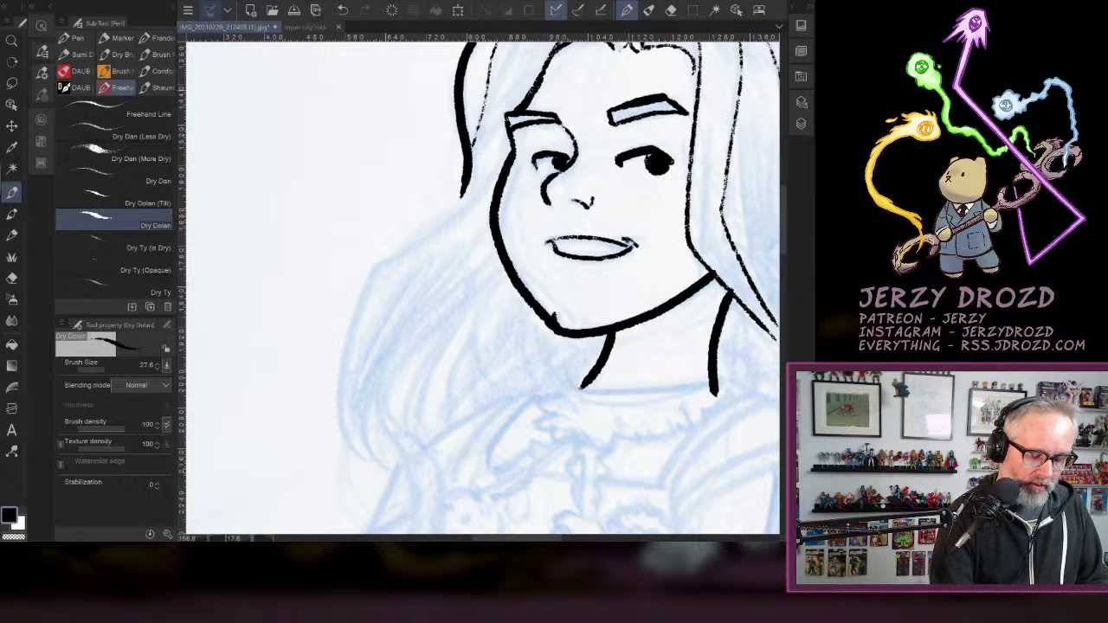
mouse_move(517, 119)
left_mouse_down()
mouse_move(397, 247)
mouse_move(374, 470)
left_mouse_up()
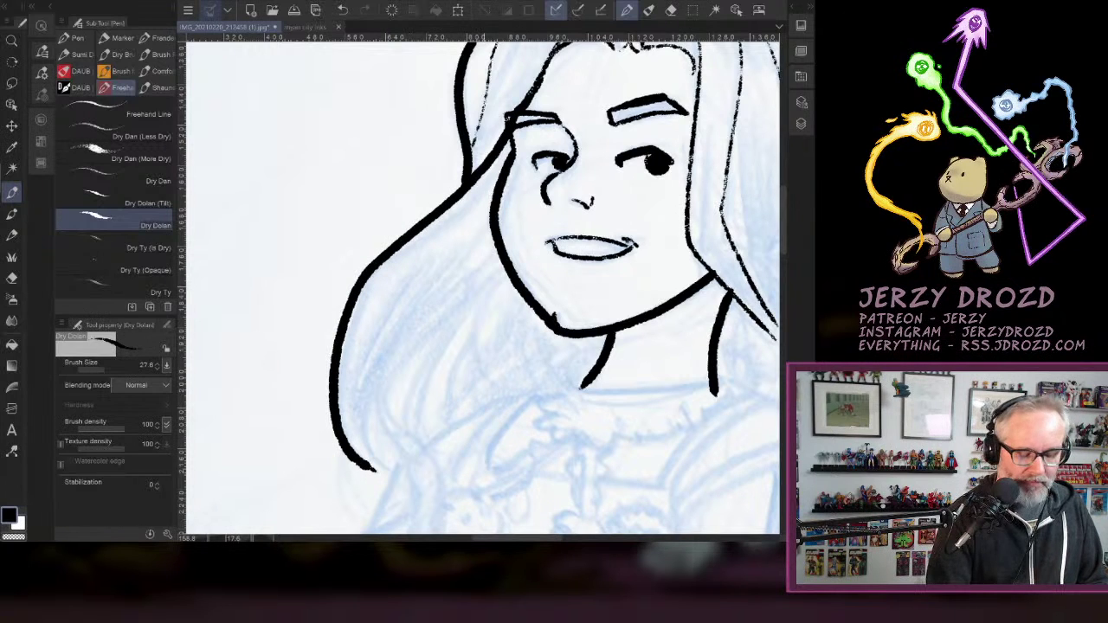
scroll(482, 286, "down", 4)
left_click_drag(385, 293, 391, 408)
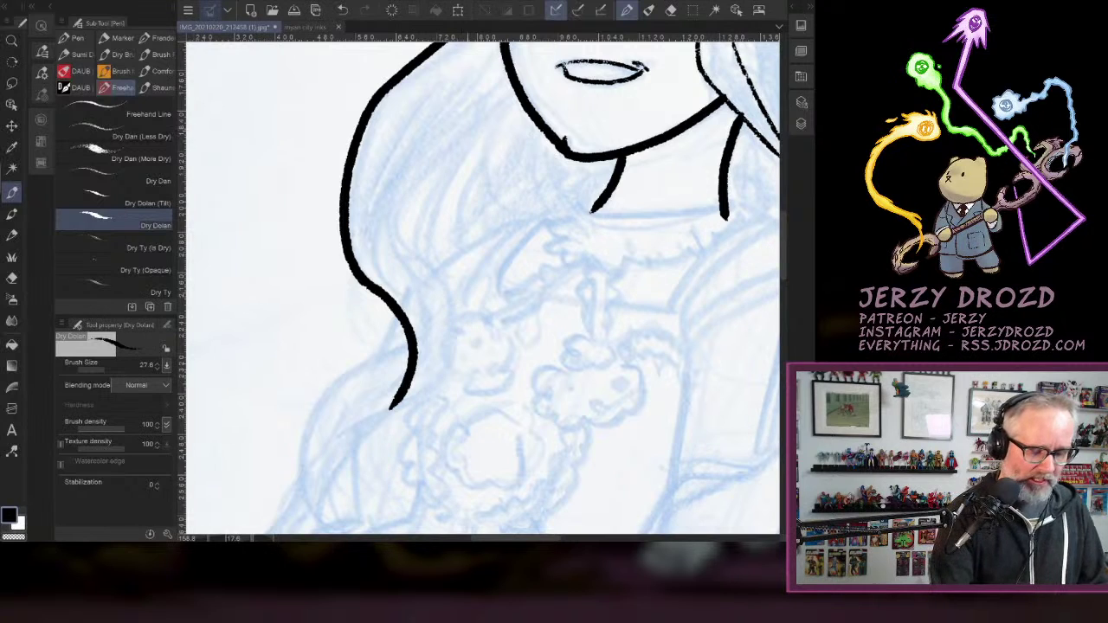
Ink the long lock's inner edge from the jaw down to the outer contour, redoing it once, and the inner edge of its curled end.
left_click_drag(509, 85, 371, 303)
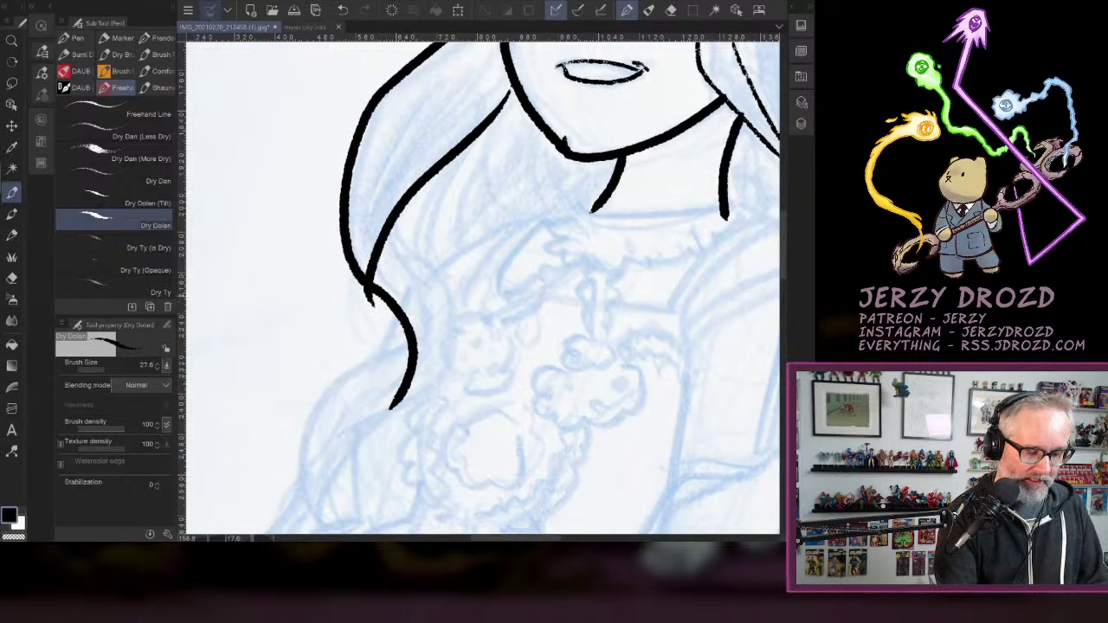
left_click(343, 10)
mouse_move(508, 85)
left_mouse_down()
mouse_move(377, 230)
mouse_move(374, 284)
left_mouse_up()
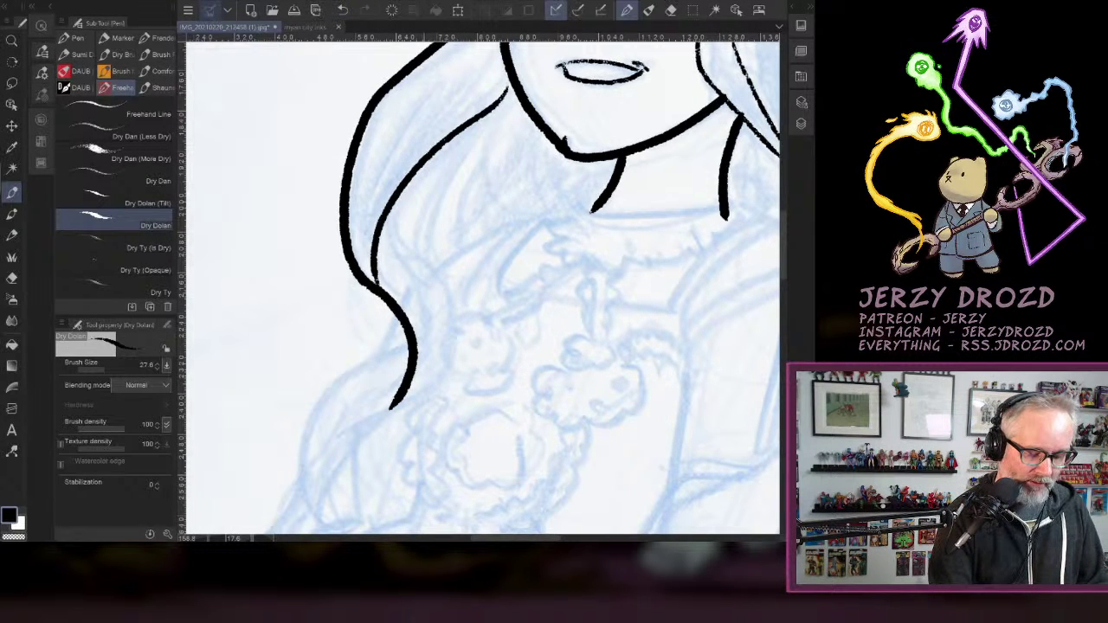
mouse_move(398, 192)
left_mouse_down()
mouse_move(459, 339)
mouse_move(411, 400)
left_mouse_up()
Add a thin strand line inside the curled end and a long one up the flowing lock, redoing each once.
left_click_drag(400, 254, 431, 381)
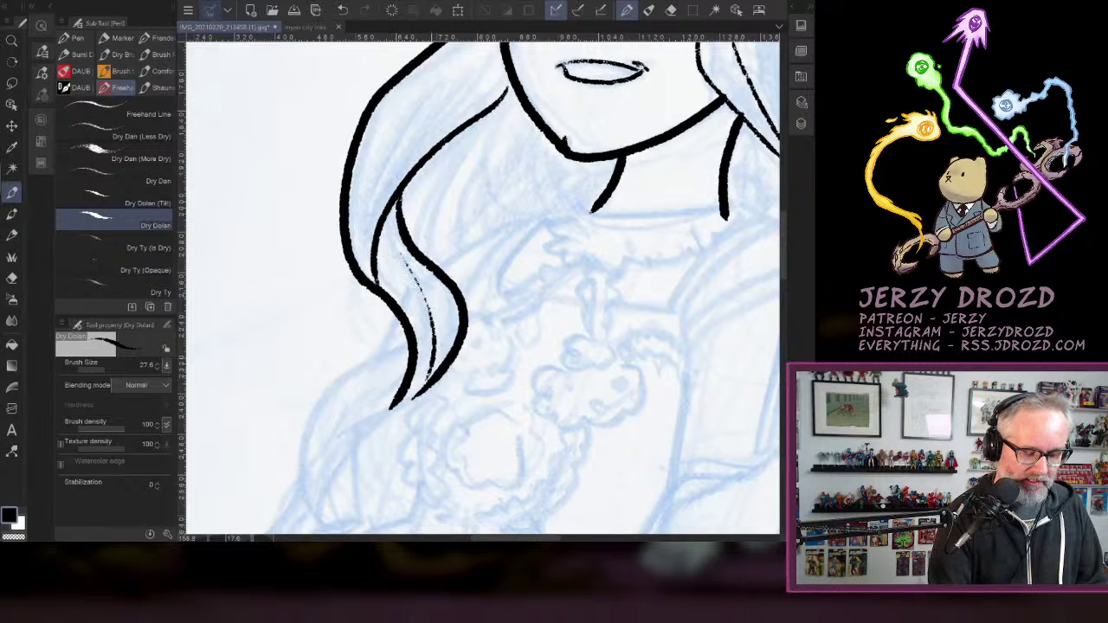
key("ctrl+z")
left_click_drag(397, 225, 443, 363)
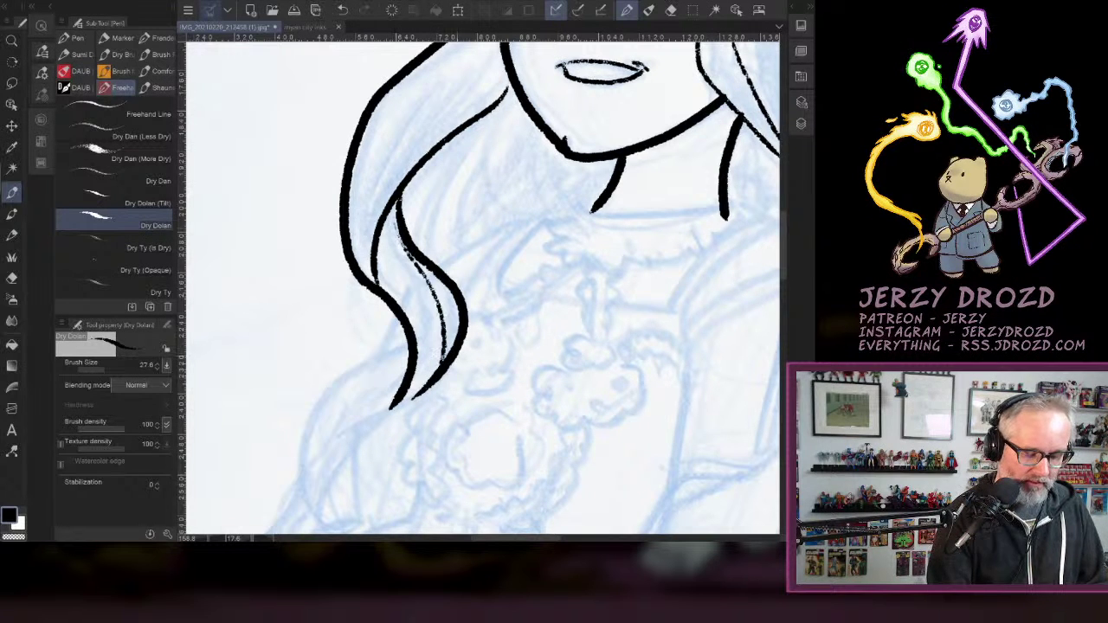
scroll(482, 286, "up", 4)
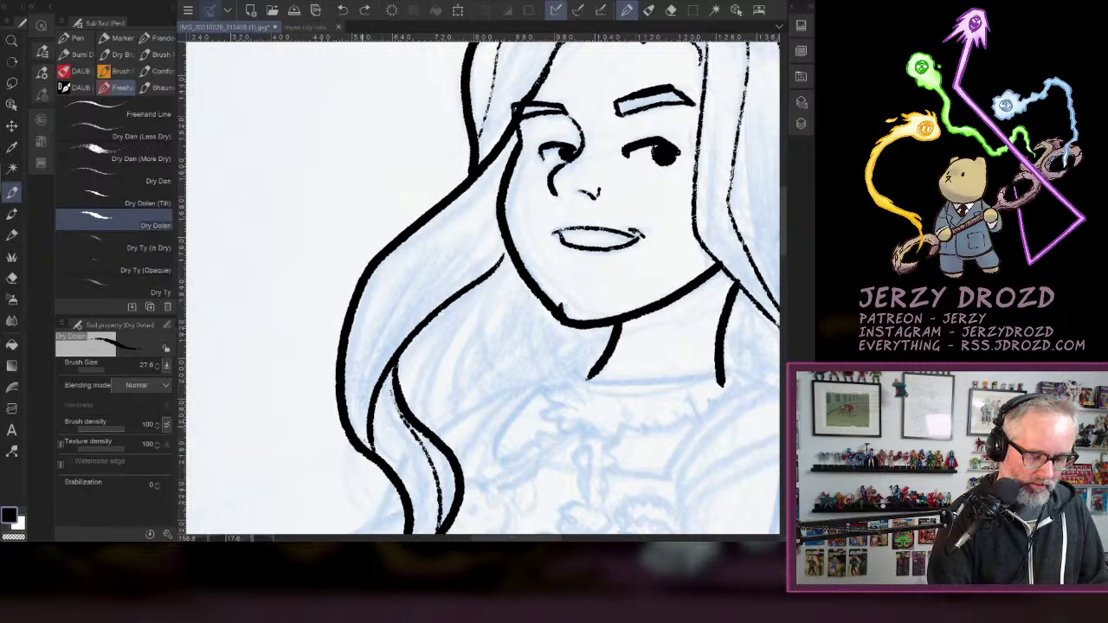
left_click_drag(381, 424, 494, 173)
key("ctrl+z")
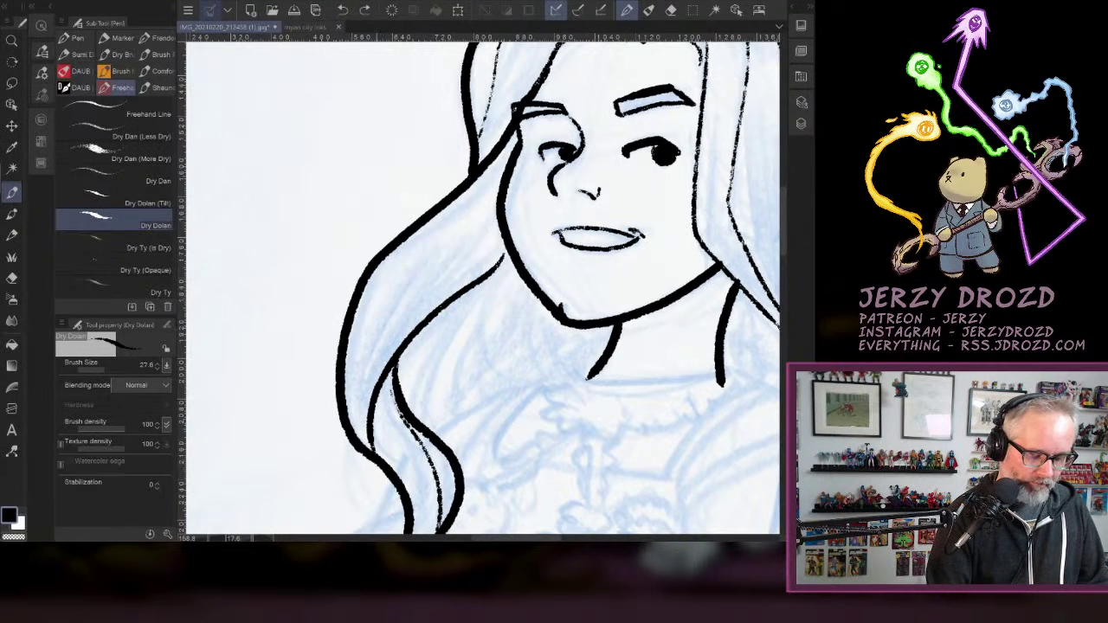
mouse_move(365, 443)
left_mouse_down()
mouse_move(388, 341)
mouse_move(510, 140)
left_mouse_up()
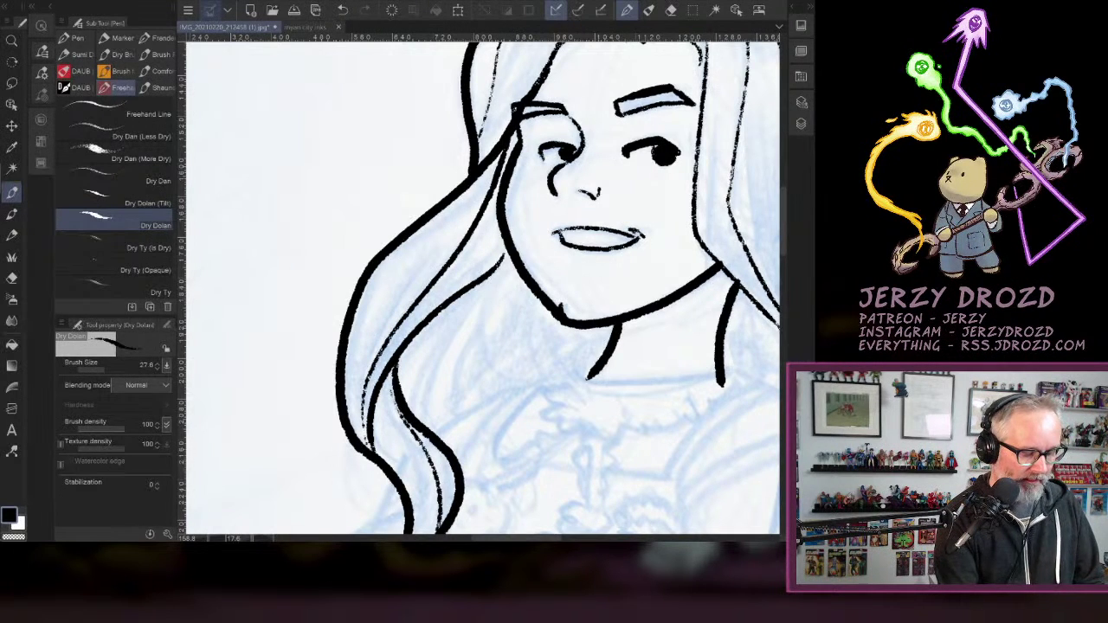
Erase the eyebrow's end where it crosses the hairline using the vector eraser, returning to the Dry Dolan pen.
key("e")
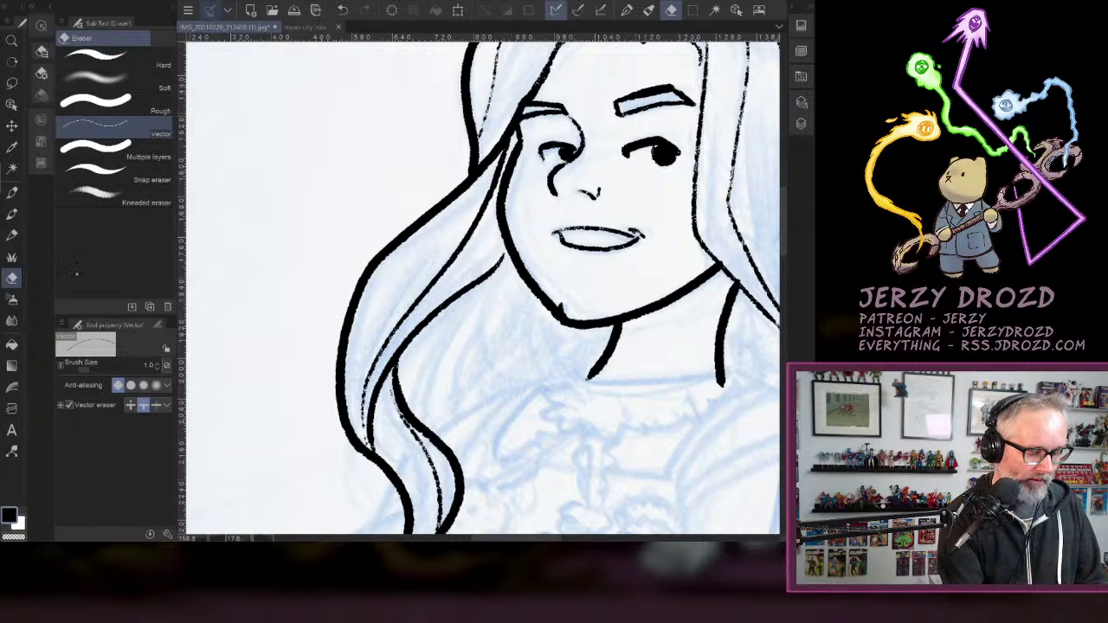
key("p")
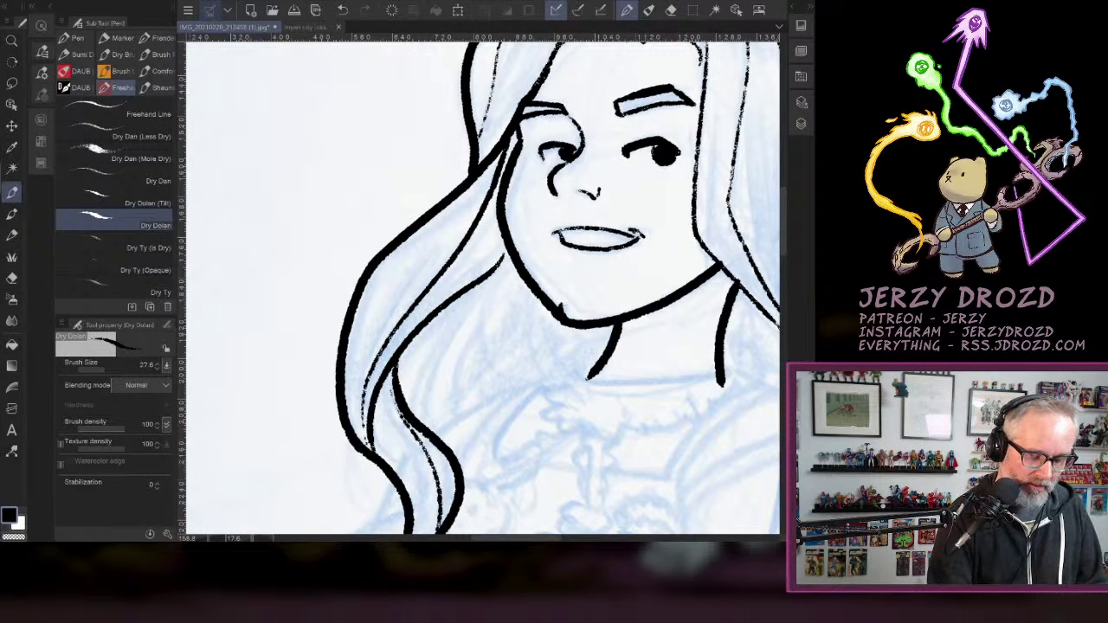
mouse_move(503, 258)
left_mouse_down()
mouse_move(507, 249)
mouse_move(403, 410)
mouse_move(463, 285)
mouse_move(474, 314)
left_mouse_up()
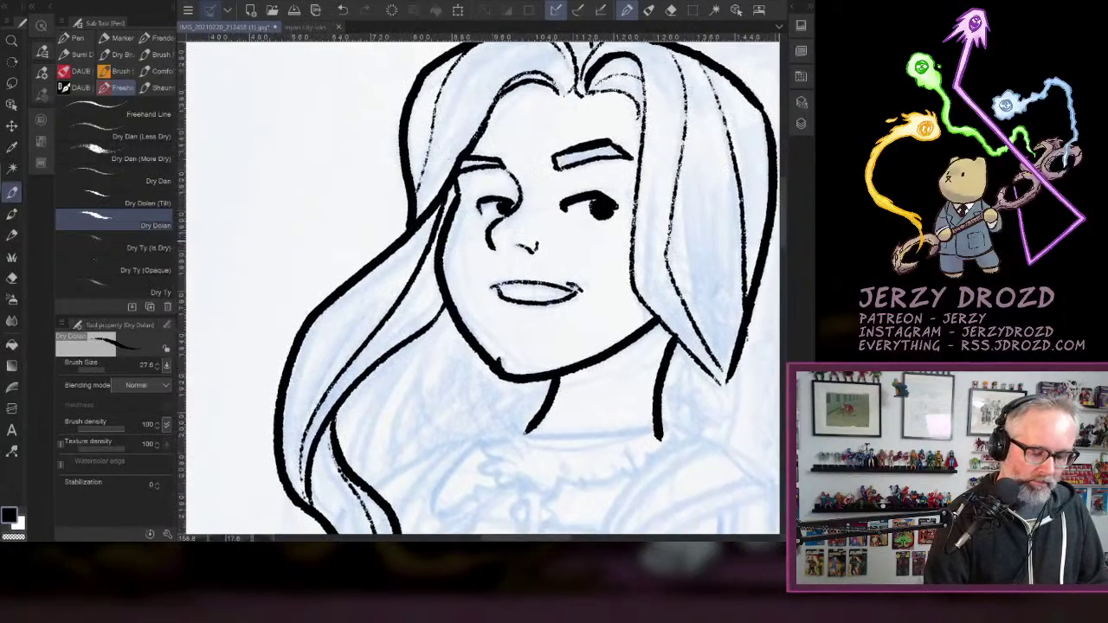
key("e")
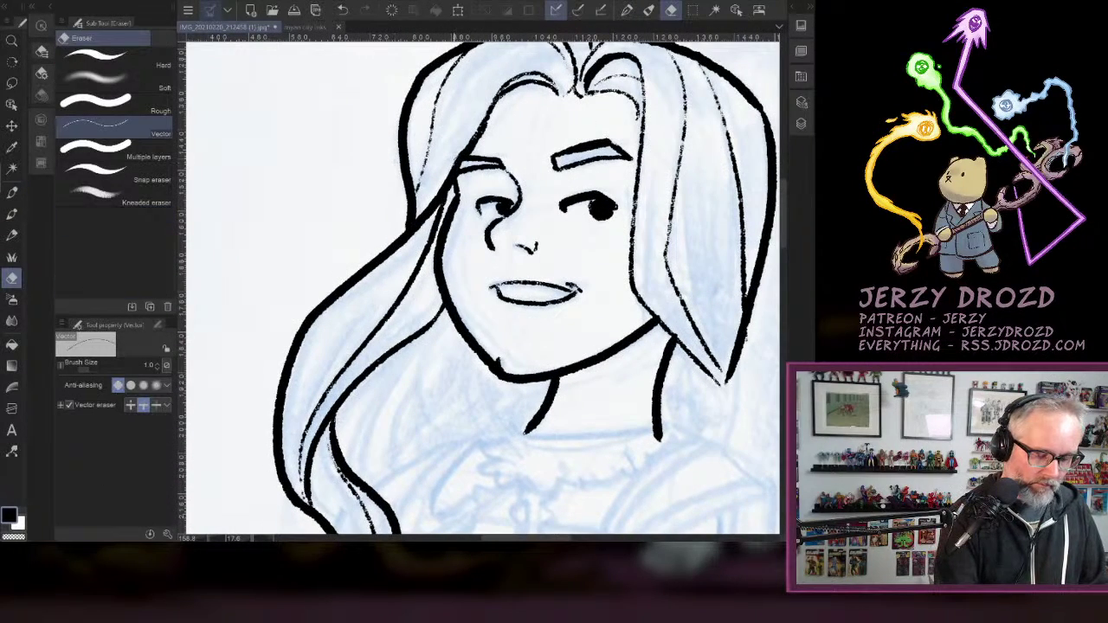
key("p")
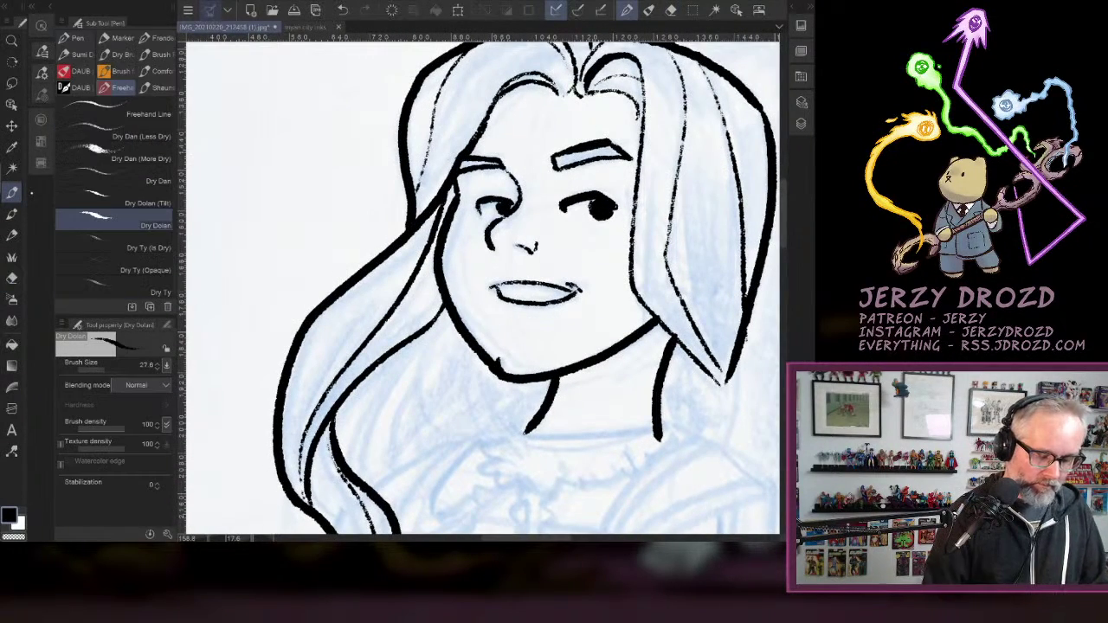
Ink the remaining hair strands hanging behind the jaw, between the long lock and the neck.
scroll(484, 286, "down", 3)
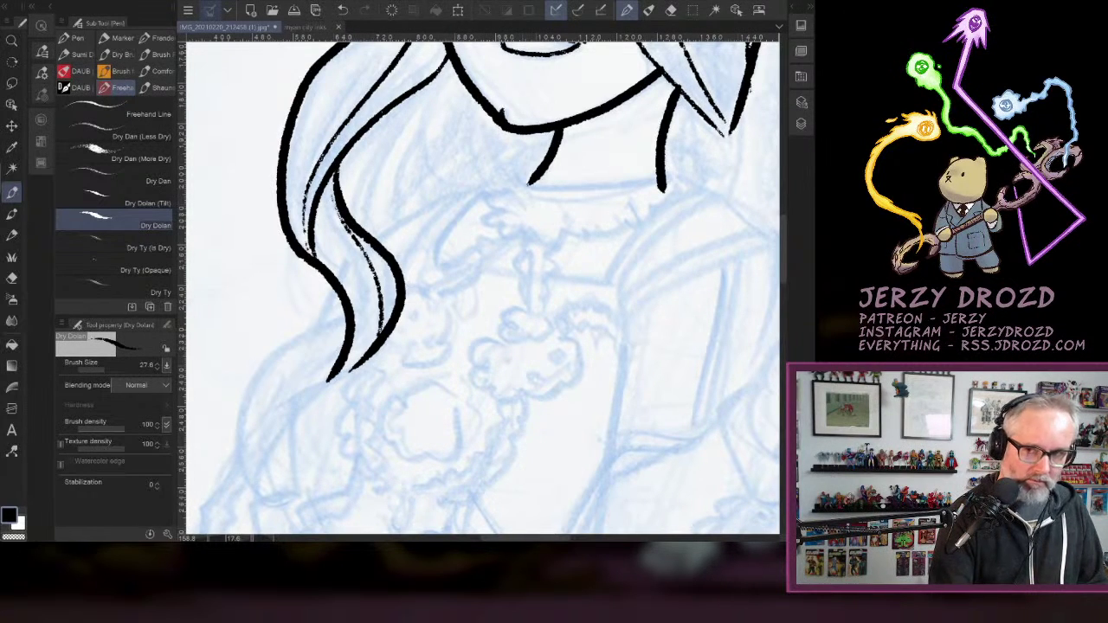
mouse_move(485, 112)
left_mouse_down()
mouse_move(510, 182)
mouse_move(466, 121)
mouse_move(482, 179)
left_mouse_up()
left_click_drag(438, 101, 392, 214)
left_click_drag(453, 66, 397, 196)
left_click_drag(421, 93, 352, 222)
Ink the neckline with its scalloped ruffle collar, plus the shoulder line right of the neck and two curved seam lines below it.
mouse_move(485, 346)
left_mouse_down()
mouse_move(490, 252)
mouse_move(462, 263)
mouse_move(432, 397)
left_mouse_up()
mouse_move(383, 235)
left_mouse_down()
mouse_move(523, 183)
mouse_move(542, 161)
left_mouse_up()
mouse_move(381, 239)
left_mouse_down()
mouse_move(372, 275)
mouse_move(450, 282)
mouse_move(519, 214)
left_mouse_up()
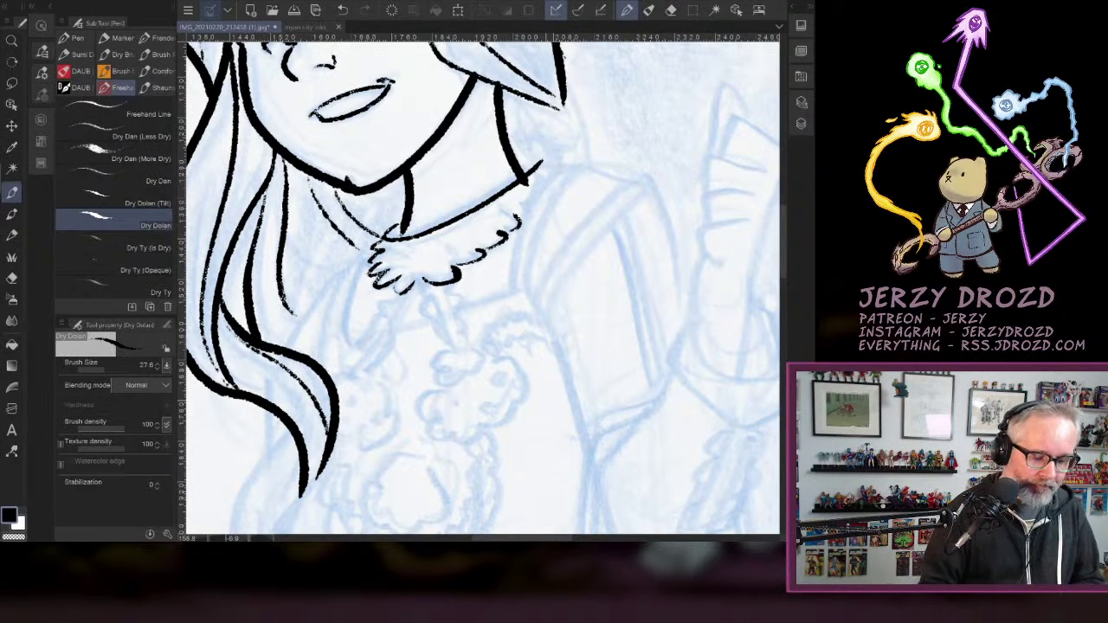
mouse_move(386, 249)
left_mouse_down()
mouse_move(521, 204)
mouse_move(552, 165)
mouse_move(645, 184)
left_mouse_up()
mouse_move(573, 176)
left_mouse_down()
mouse_move(534, 290)
mouse_move(509, 298)
left_mouse_up()
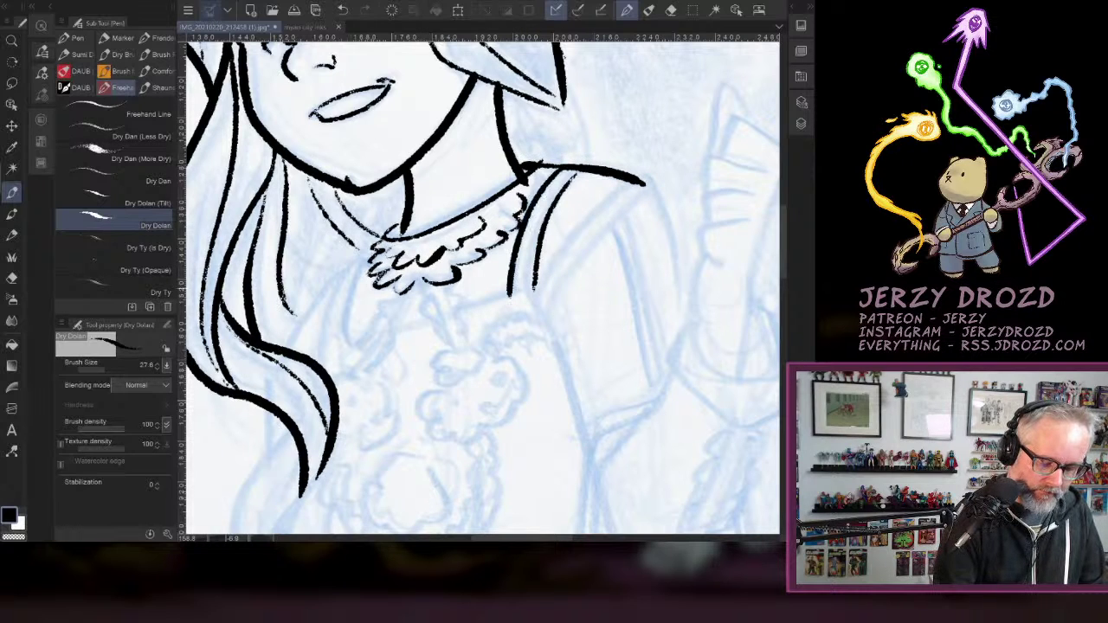
Ink the two diagonal frilled trims with scalloped edges hanging from the centre of the ruffle collar.
mouse_move(446, 283)
left_mouse_down()
mouse_move(468, 320)
mouse_move(466, 345)
mouse_move(455, 349)
mouse_move(422, 298)
mouse_move(448, 347)
mouse_move(367, 362)
left_mouse_up()
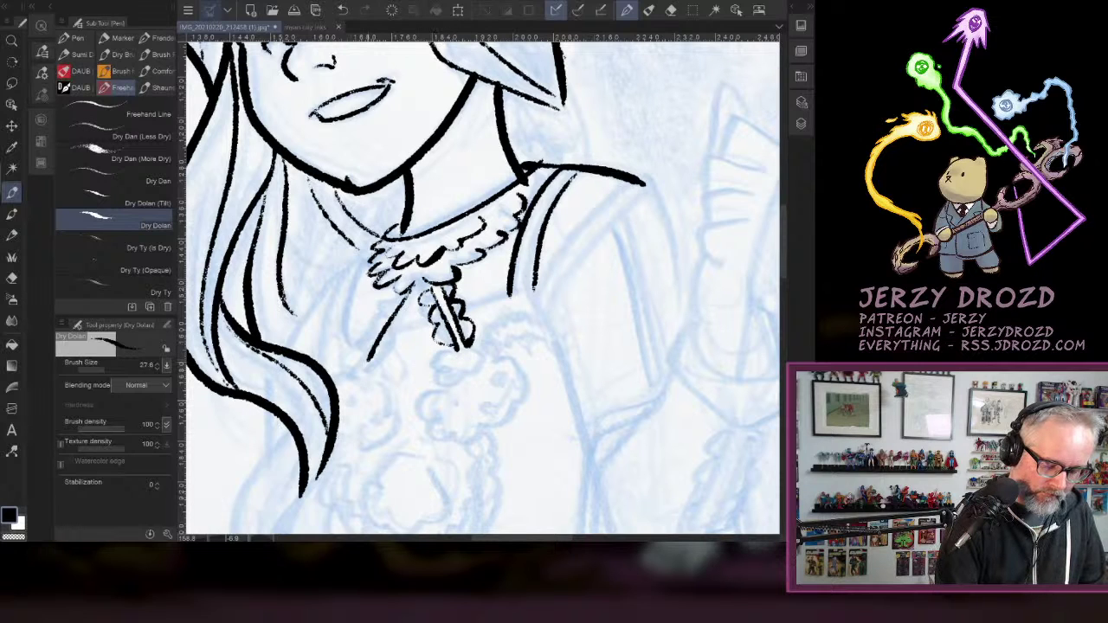
mouse_move(400, 292)
left_mouse_down()
mouse_move(357, 356)
mouse_move(413, 303)
mouse_move(384, 350)
mouse_move(367, 369)
mouse_move(369, 324)
mouse_move(352, 358)
left_mouse_up()
Ink the paired curved seam lines left of the frilled collar, redoing one, and the shoulder line running down to the hair.
mouse_move(371, 251)
left_mouse_down()
mouse_move(341, 348)
mouse_move(334, 303)
left_mouse_up()
left_click_drag(341, 299, 330, 341)
left_click(342, 10)
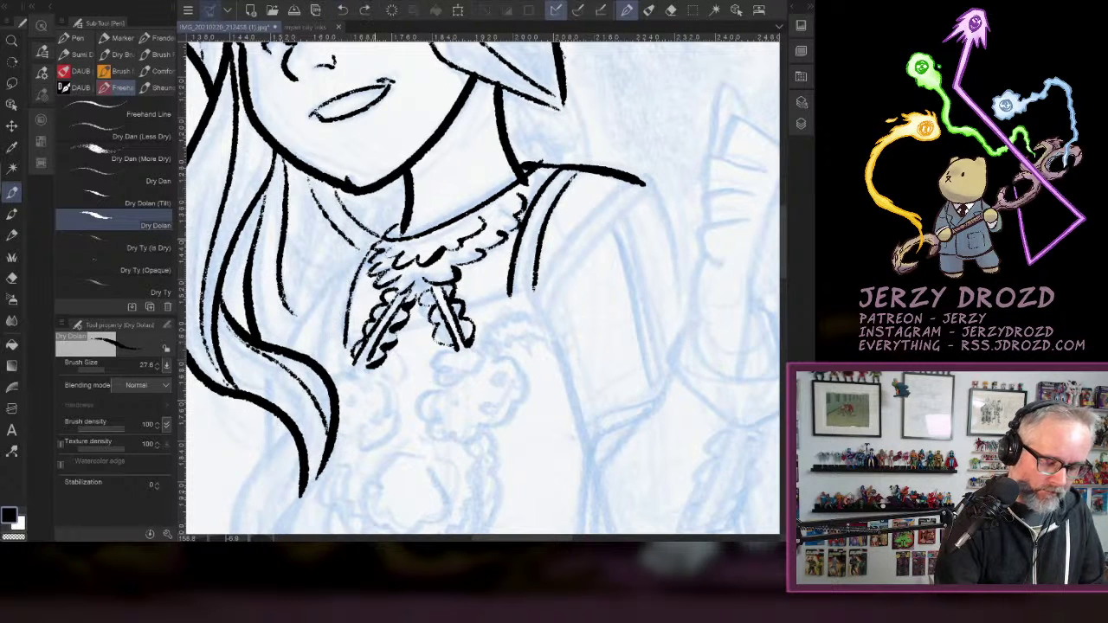
left_click_drag(374, 240, 330, 345)
left_click_drag(345, 264, 282, 348)
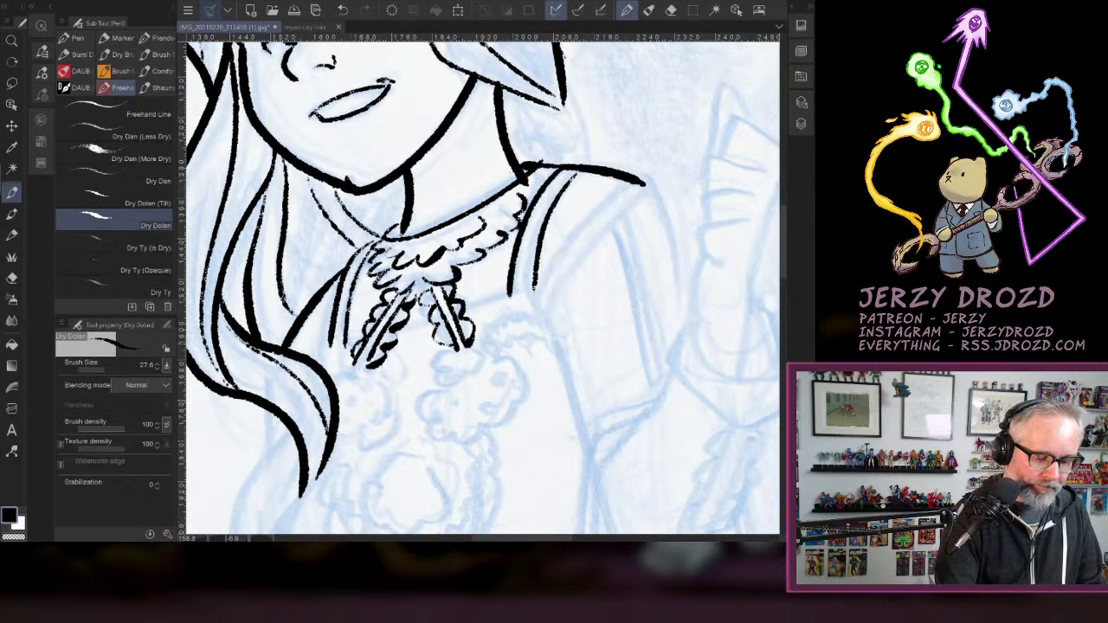
mouse_move(485, 286)
left_mouse_down()
mouse_move(315, 355)
mouse_move(347, 390)
left_mouse_up()
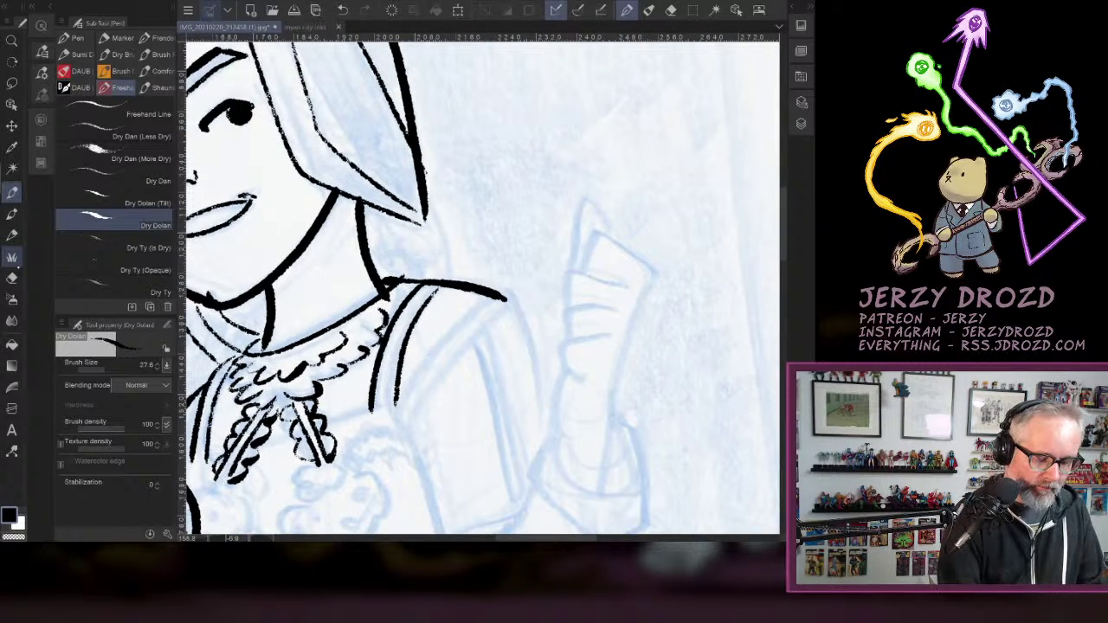